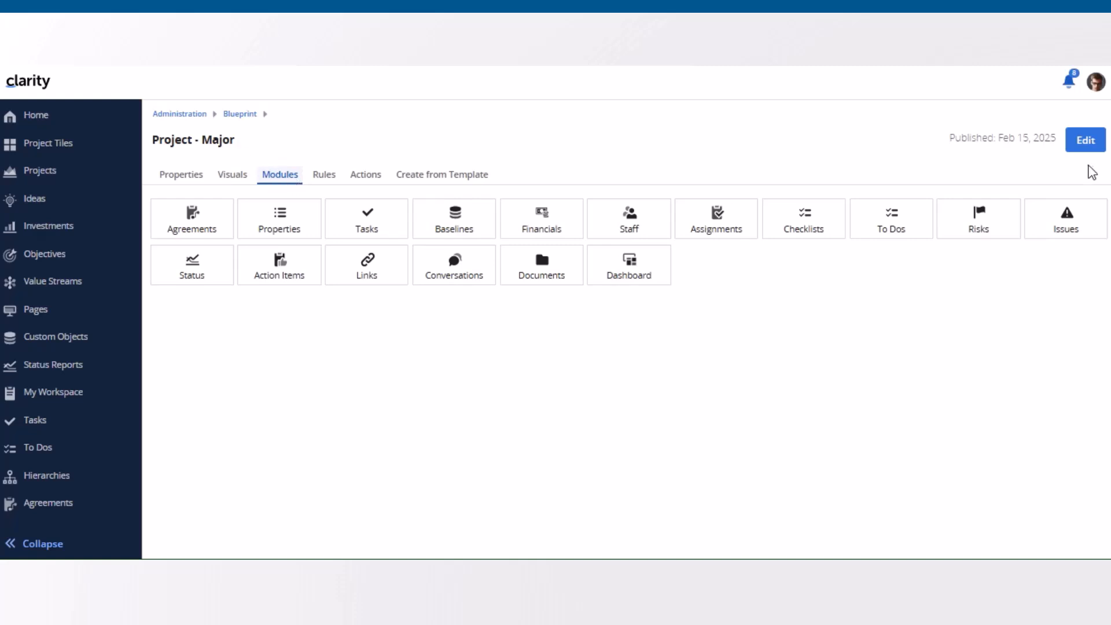
Step: Open the Agreements module's configuration in the Project - Major blueprint's edit mode and publish the blueprint
click(1081, 148)
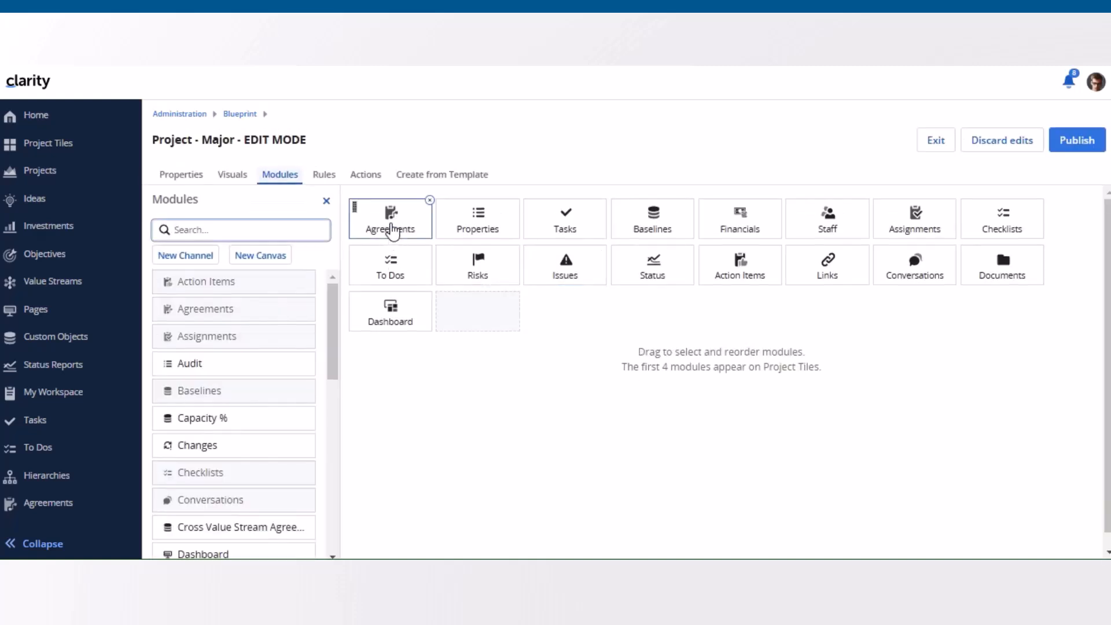
click(393, 231)
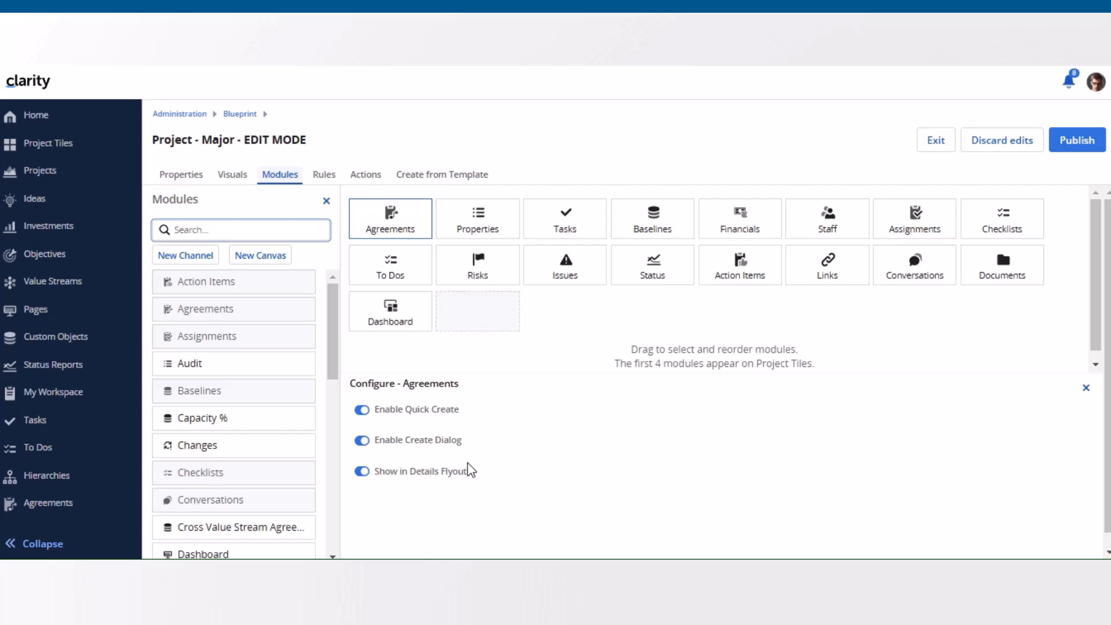
click(1073, 153)
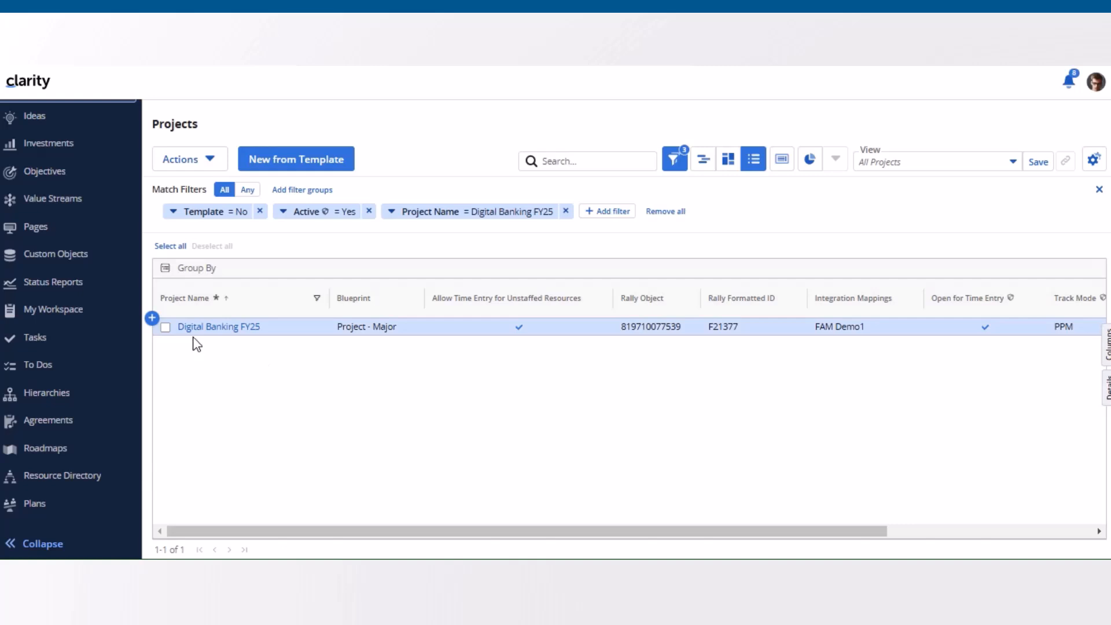
Step: Open the Digital Banking FY25 project and add an agreement row named "Enhance Loan Management functionality"
click(235, 332)
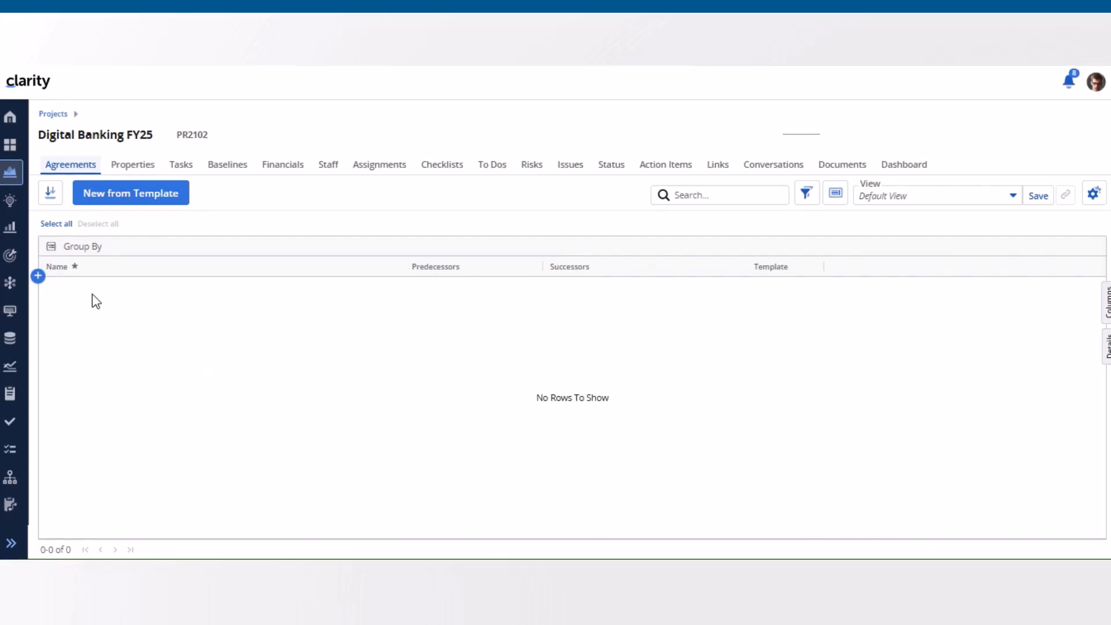
click(39, 276)
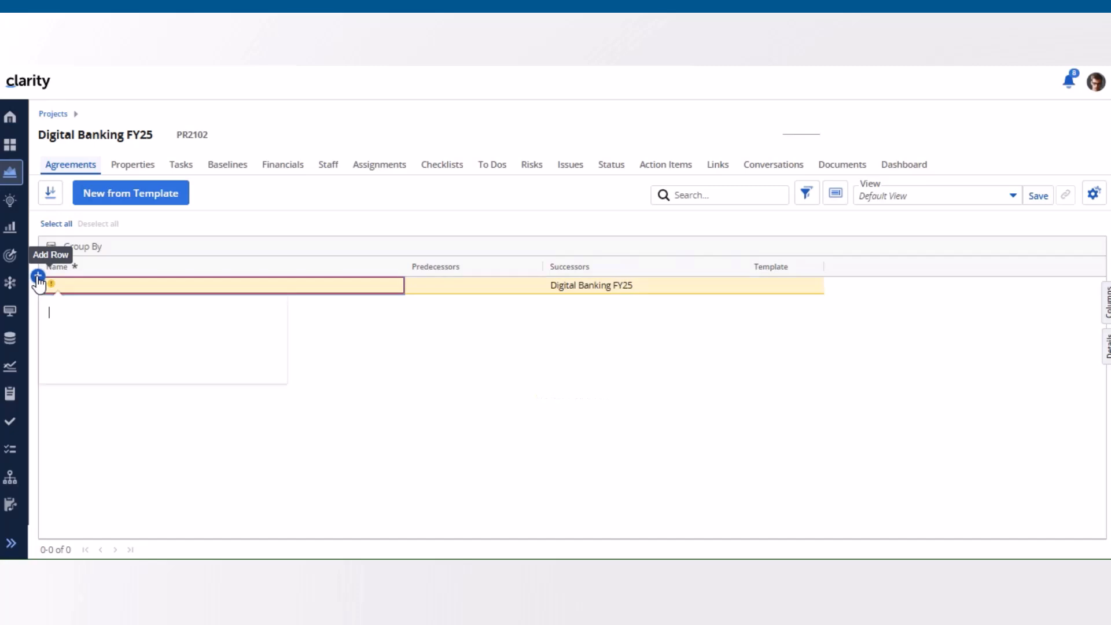
text(Enhance Loan Management functionality)
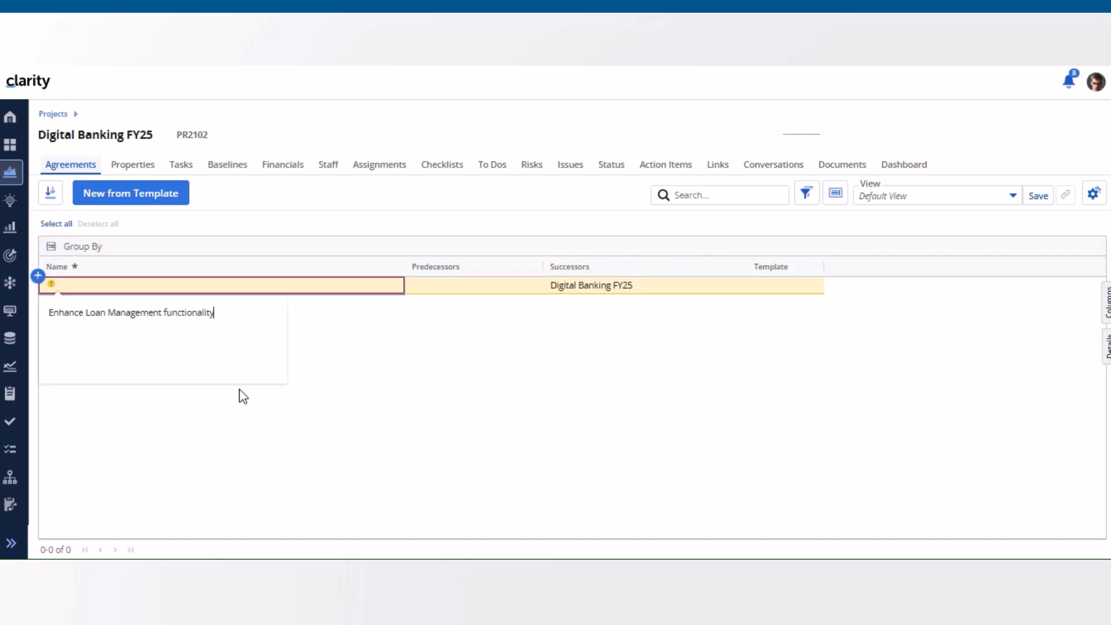
click(426, 336)
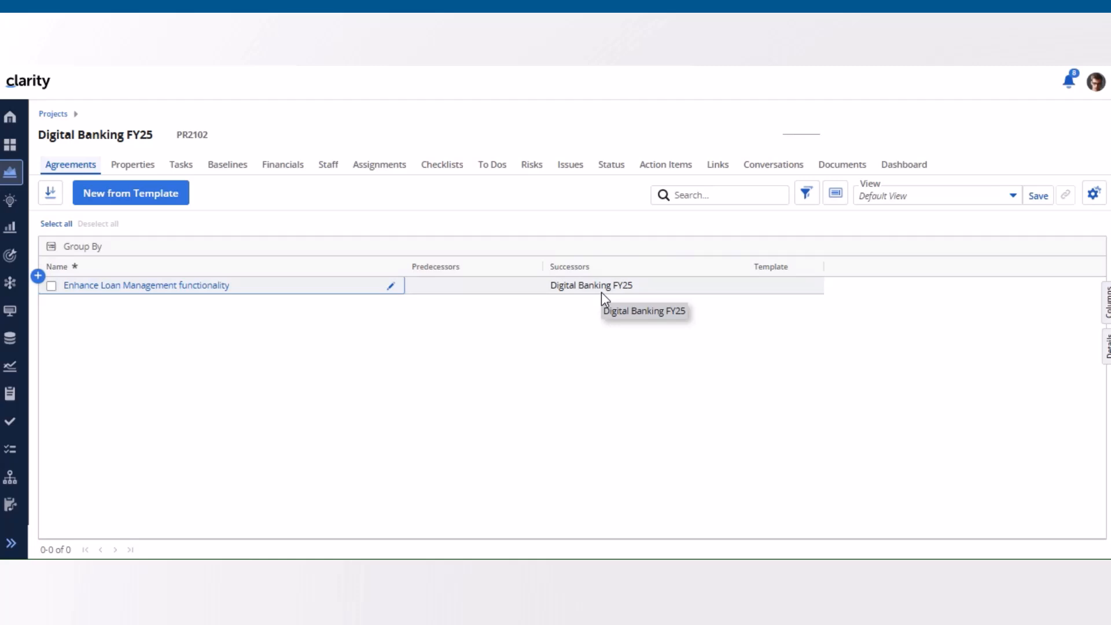
Step: Replace Digital Banking FY25 with ABLE Payments Module FY25 as the successor of the Enhance Loan Management functionality agreement
click(628, 289)
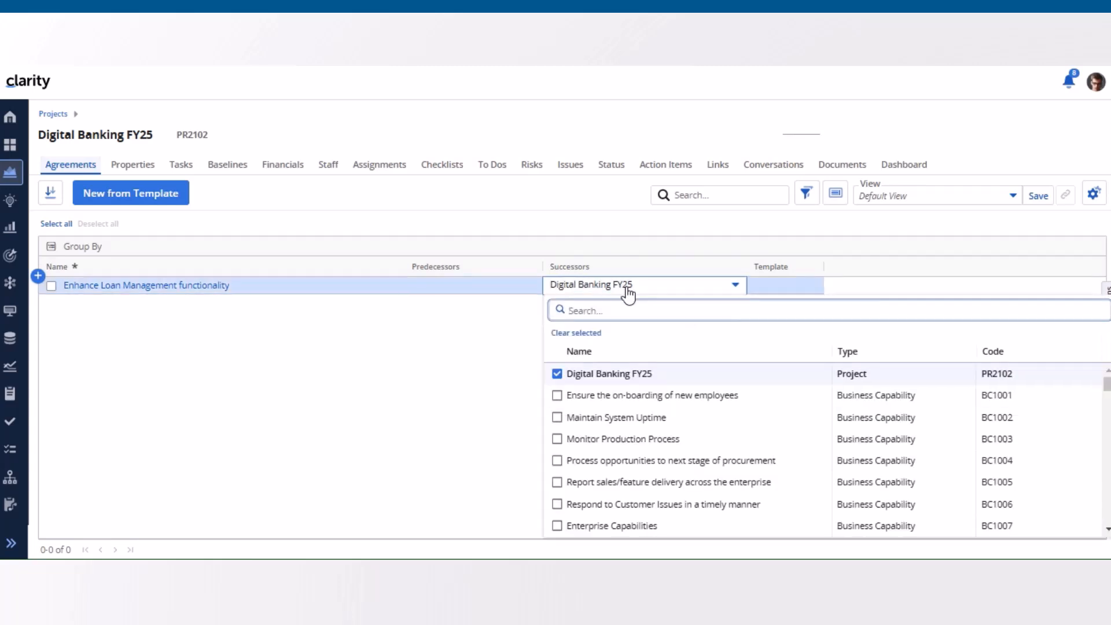
text(able)
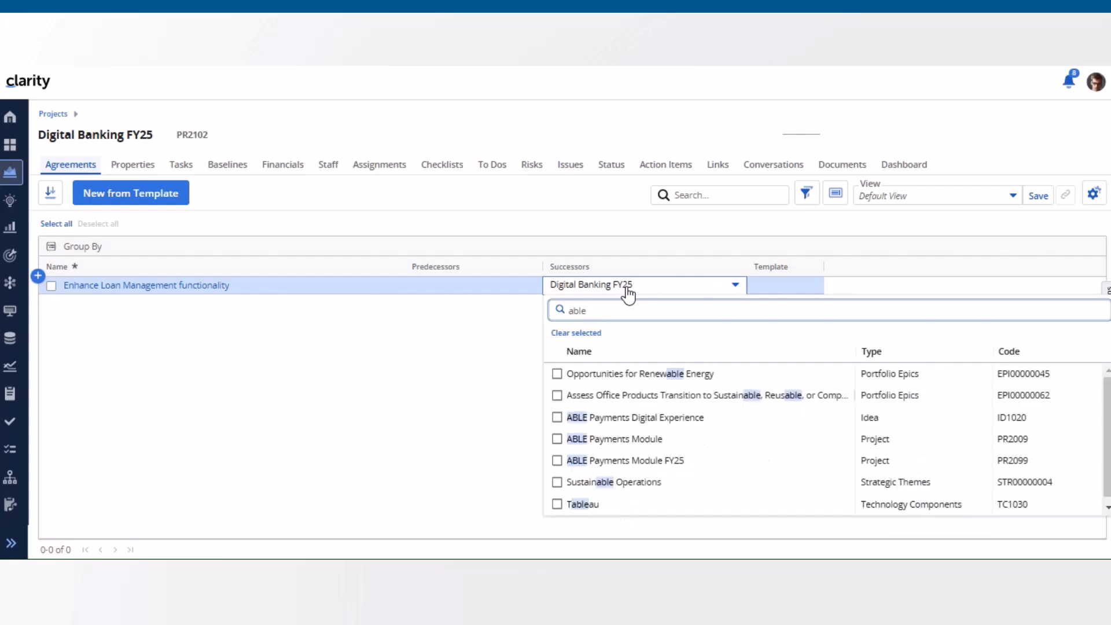
click(557, 461)
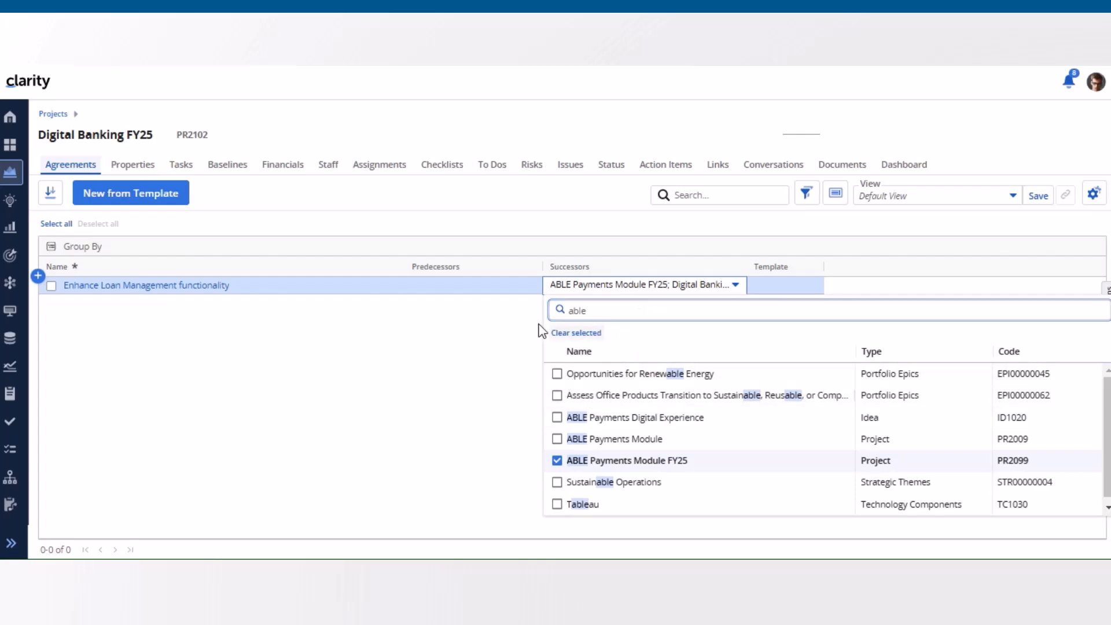
click(515, 327)
click(647, 285)
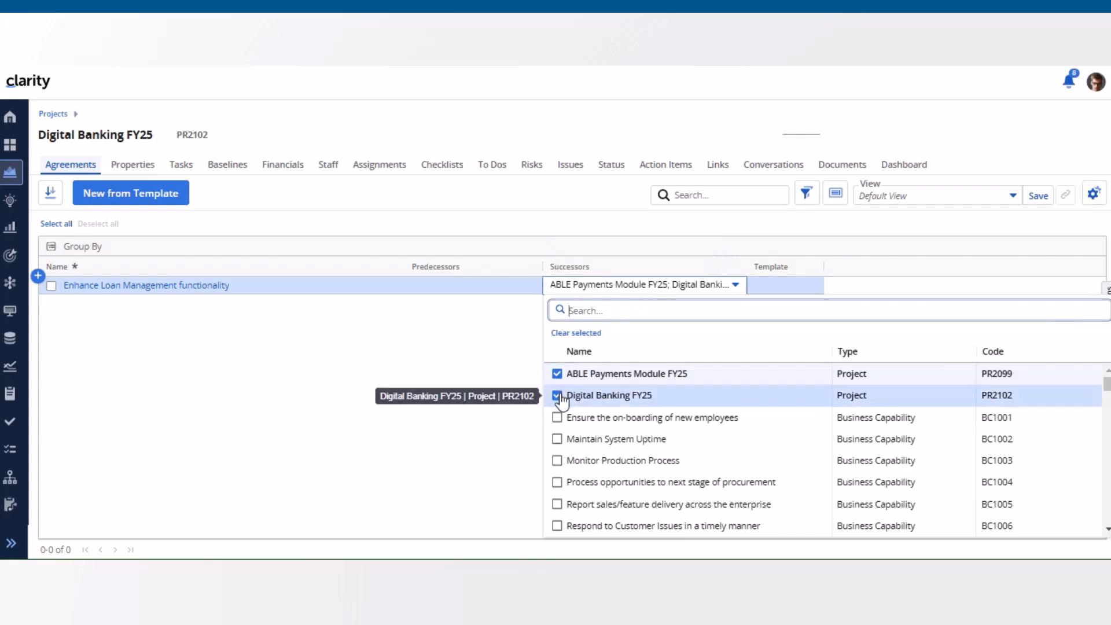
click(559, 398)
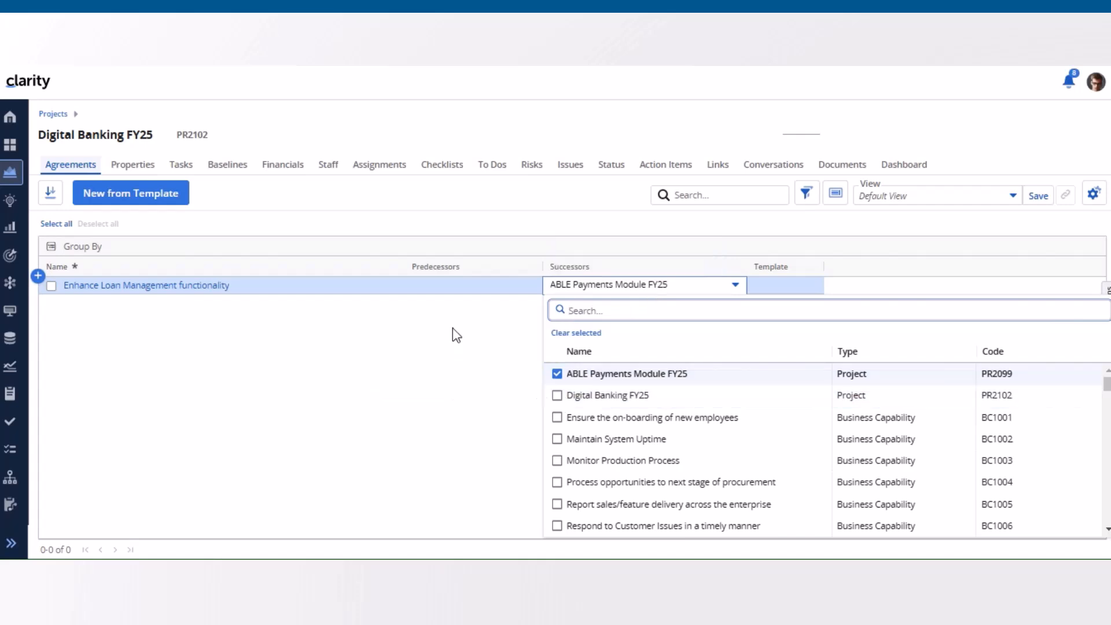
click(457, 335)
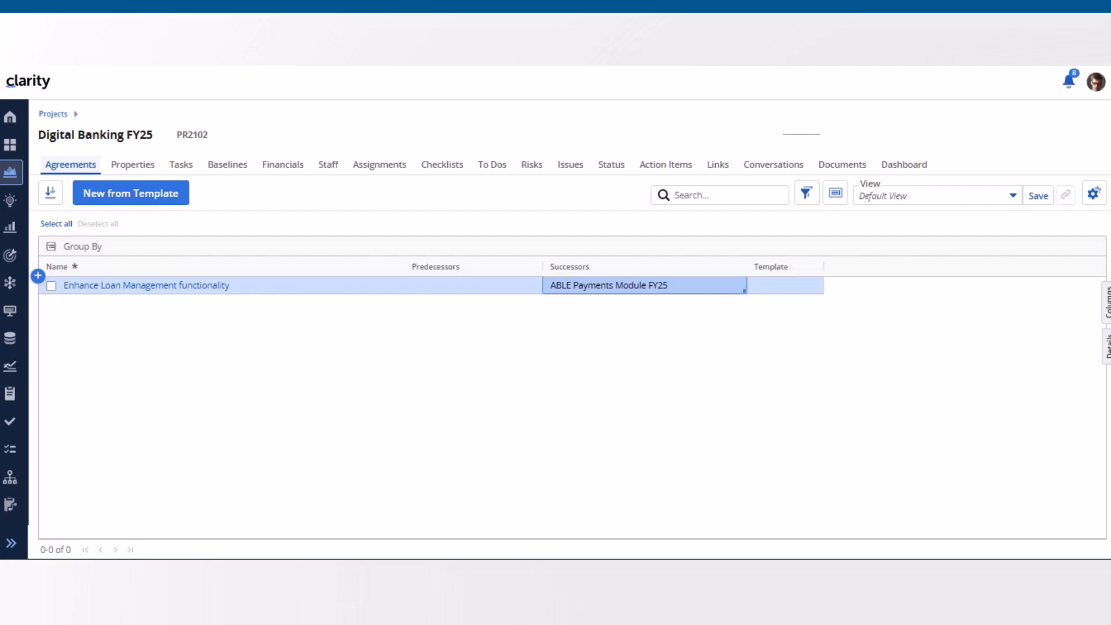
Step: Return to the projects list and open the ABLE Payments Module FY25 project
click(54, 114)
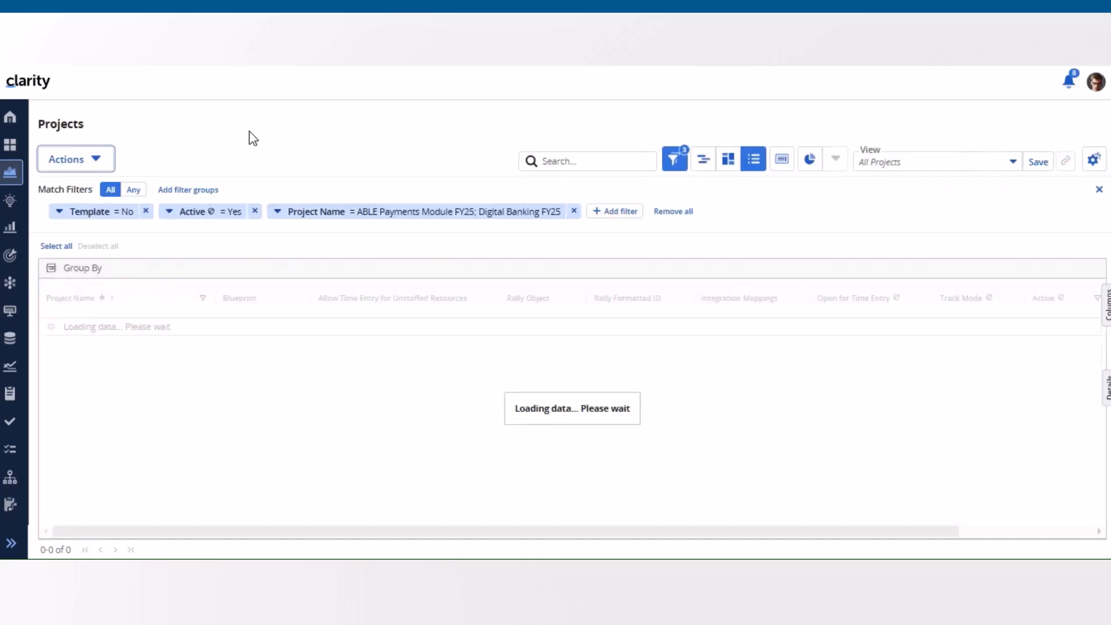
click(142, 328)
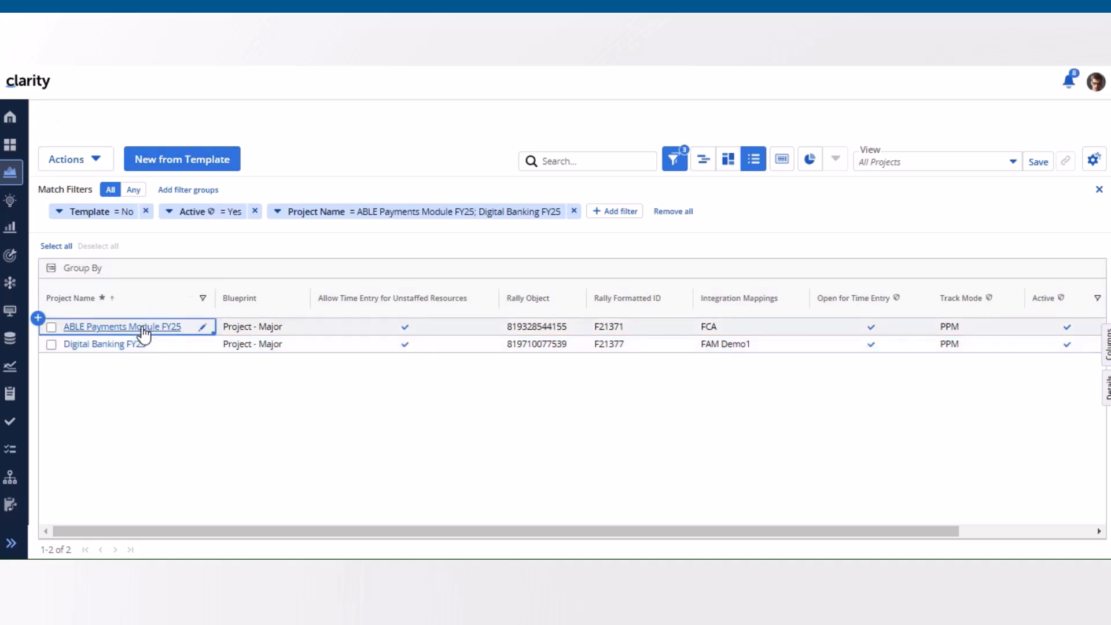
click(142, 327)
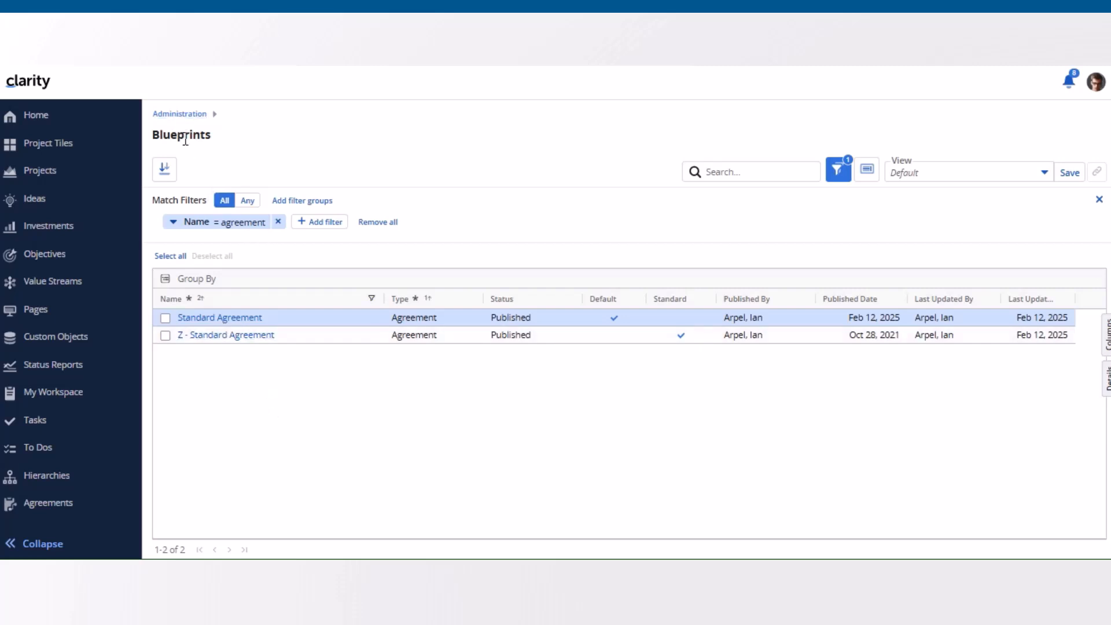
Step: Open the Create from Template layout of the Standard Agreement blueprint in edit mode and publish the blueprint
click(241, 318)
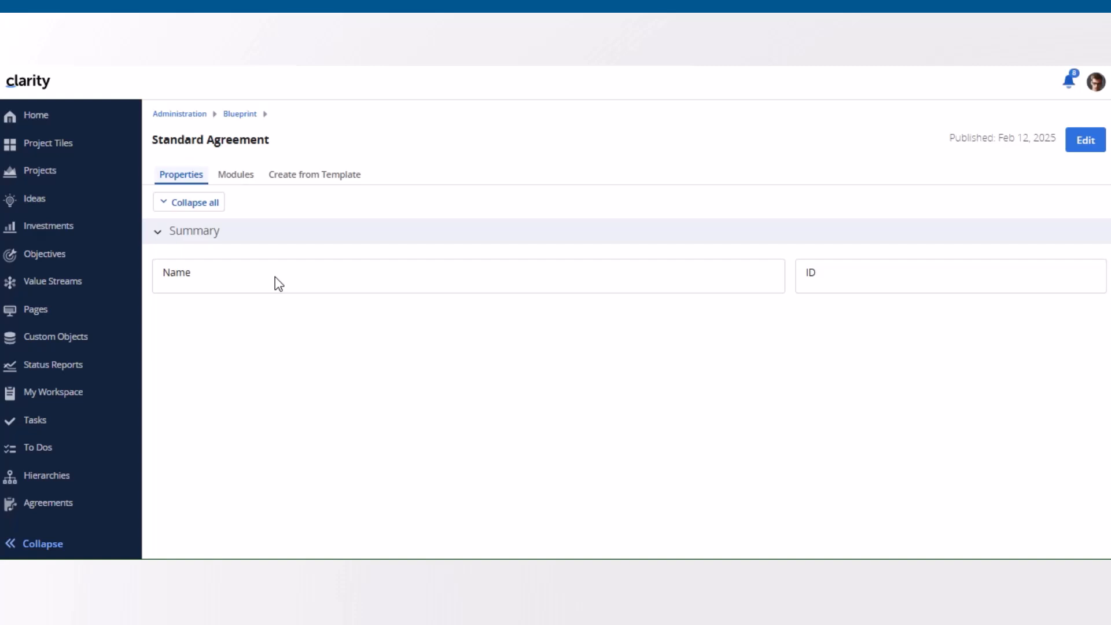
click(1085, 142)
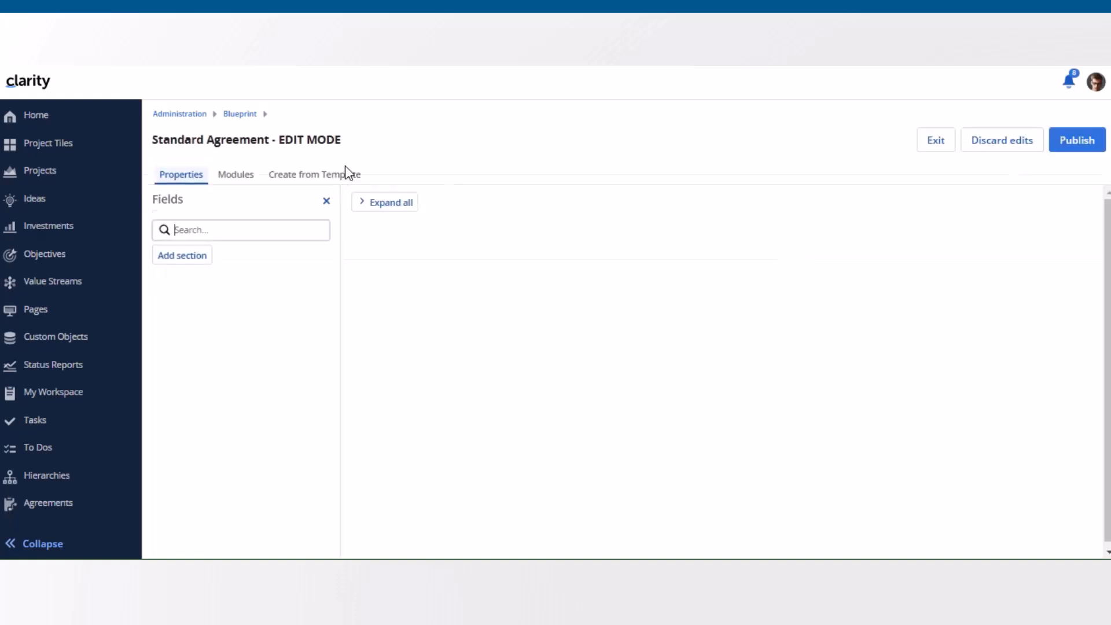
click(318, 175)
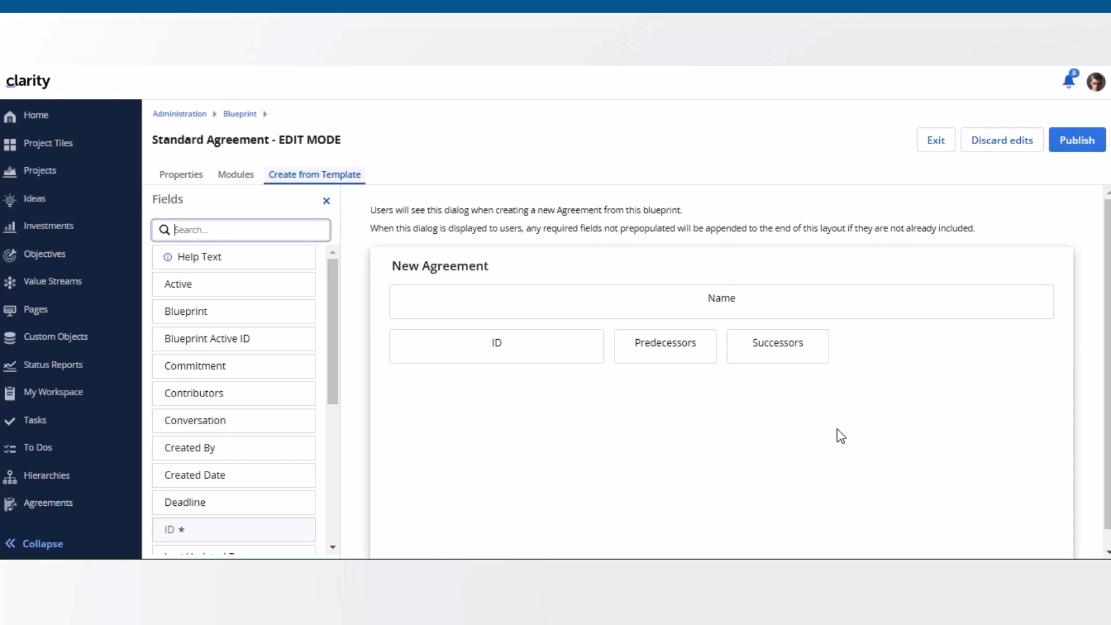
click(1076, 140)
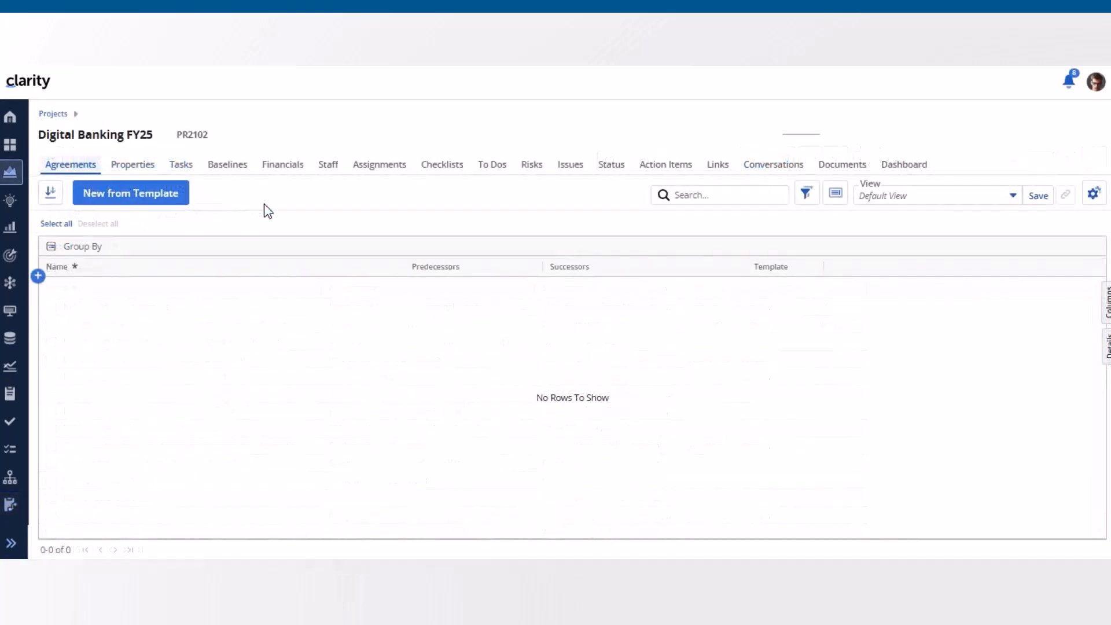
Step: Start a new Digital Banking FY25 agreement from the M&A Business Agreement template and review its prefilled successors and predecessors
click(149, 202)
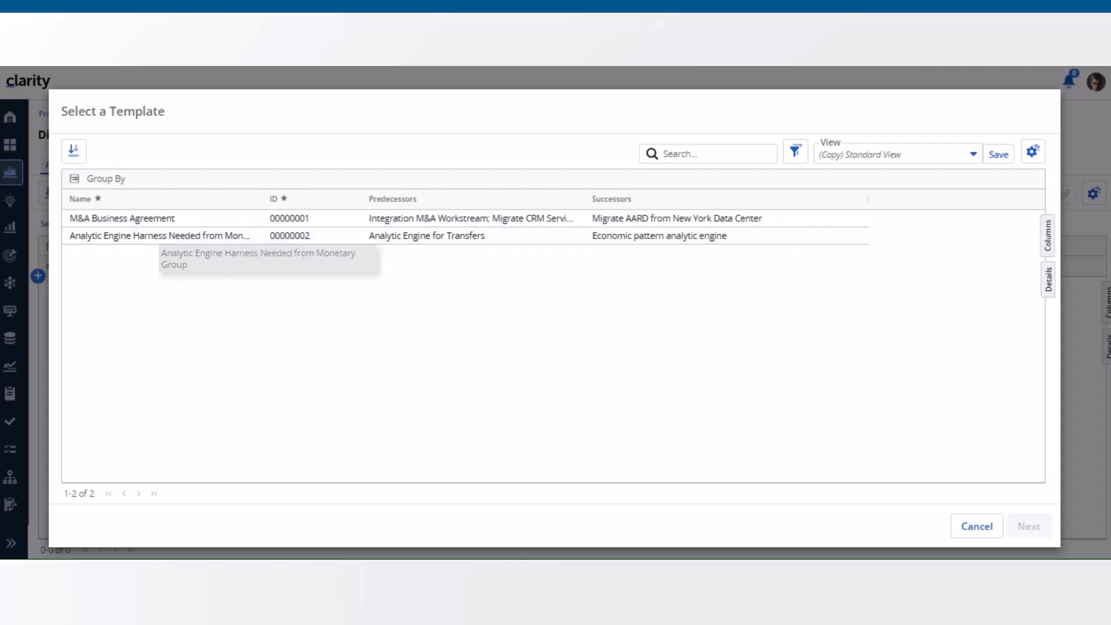
click(199, 223)
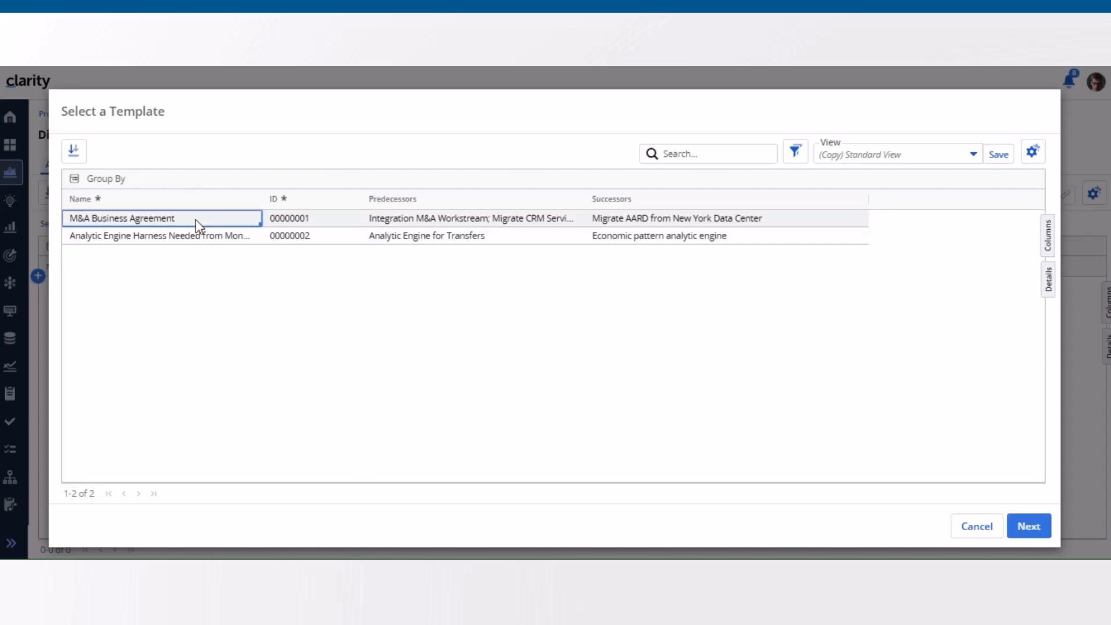
click(1025, 526)
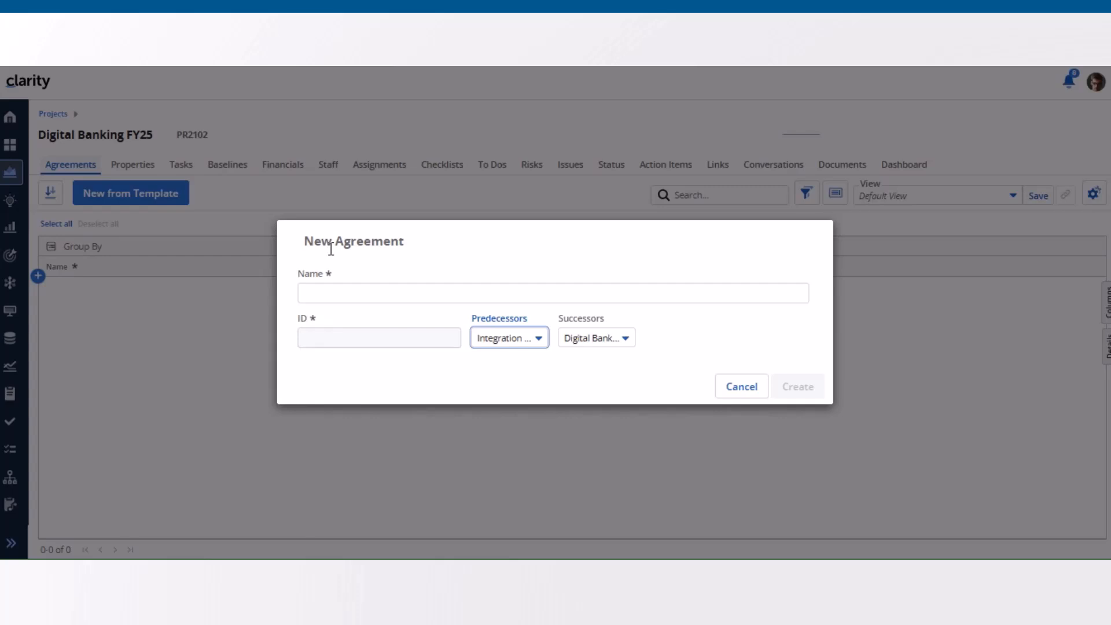
click(630, 341)
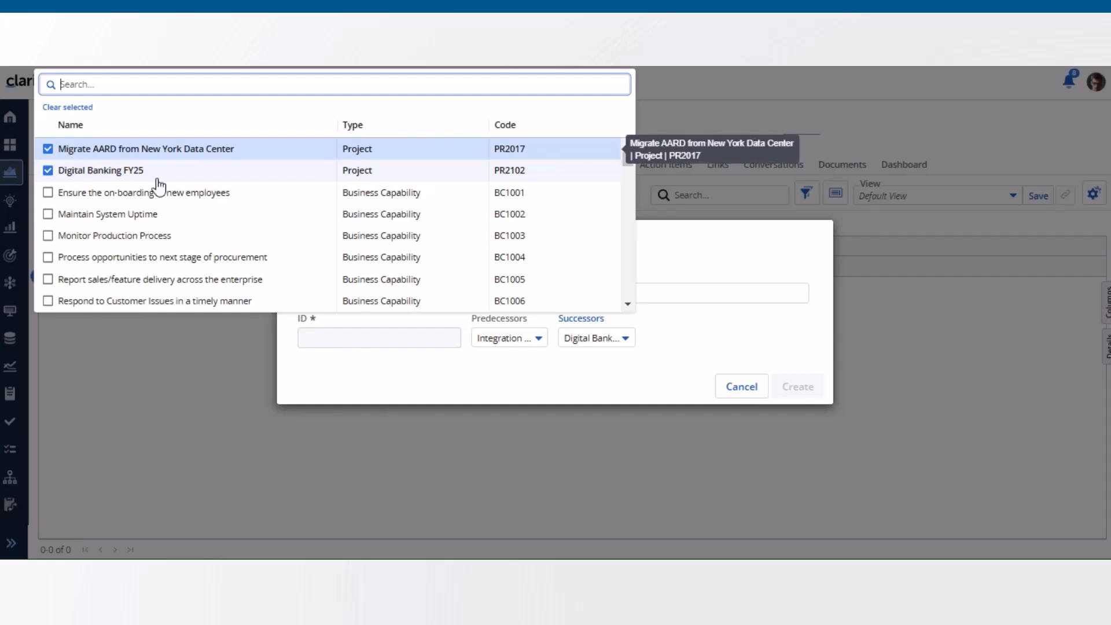
click(698, 349)
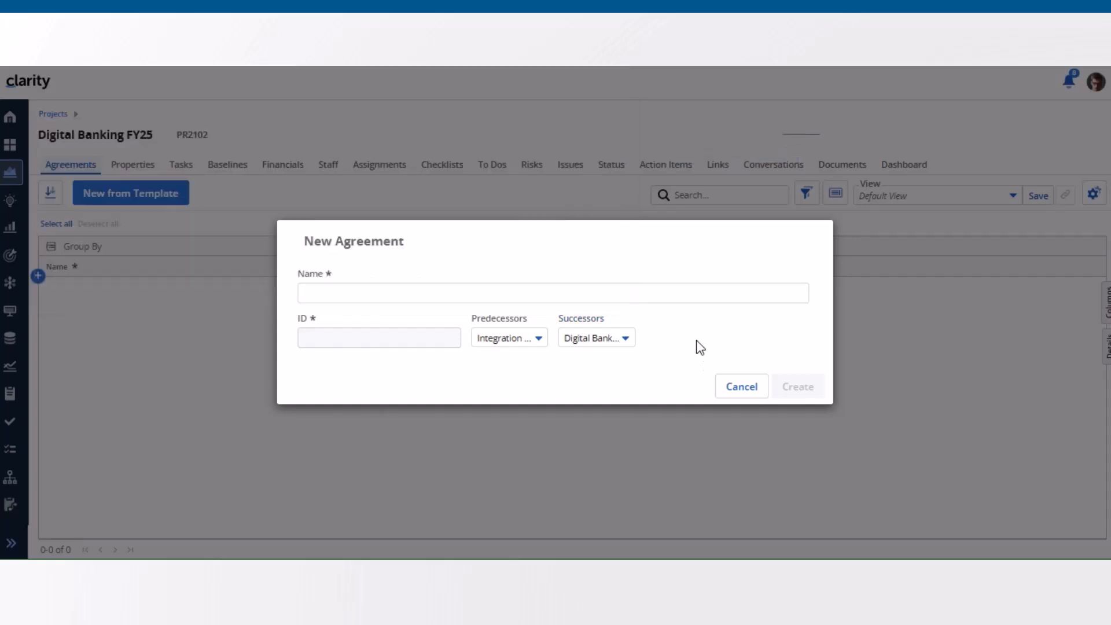
click(539, 341)
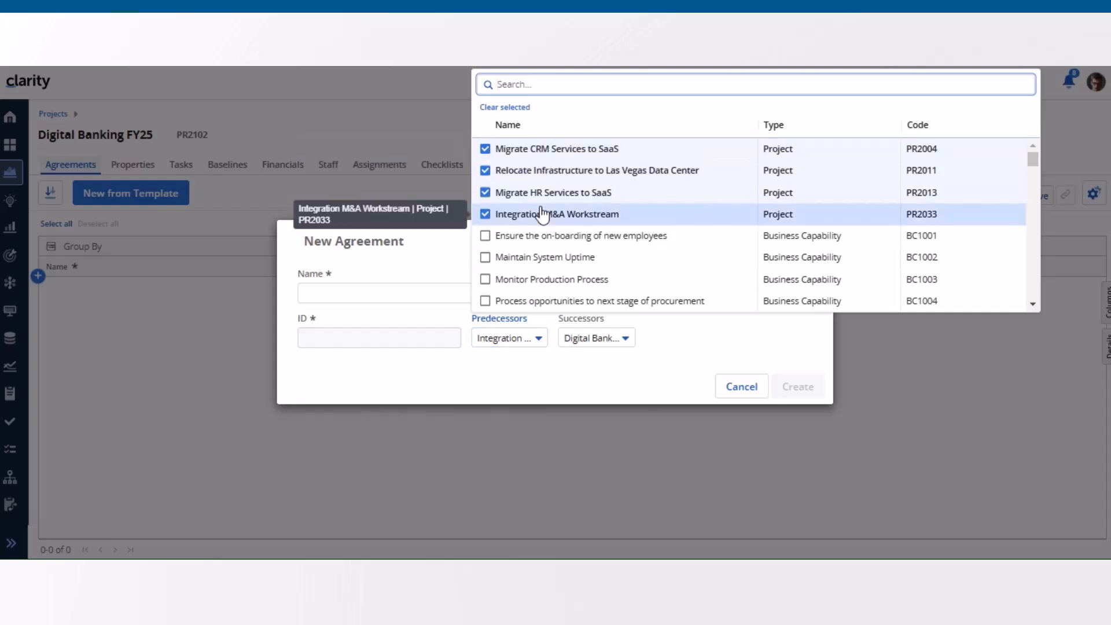
click(671, 336)
Step: Name the new agreement "Loan Enhancement" and create it
click(356, 290)
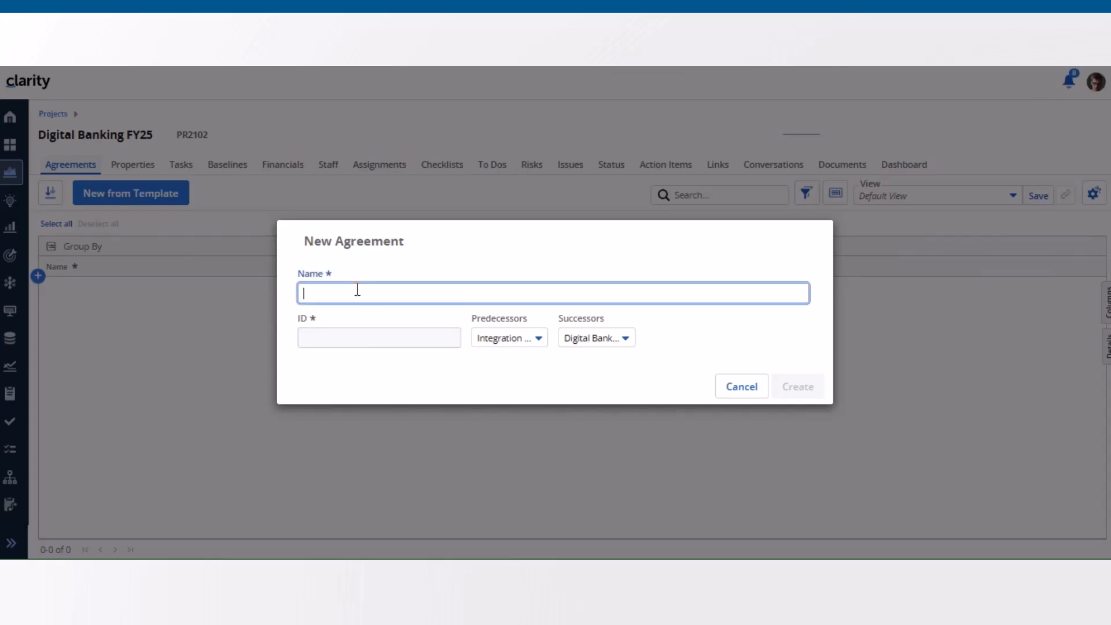
text(Loan Enh)
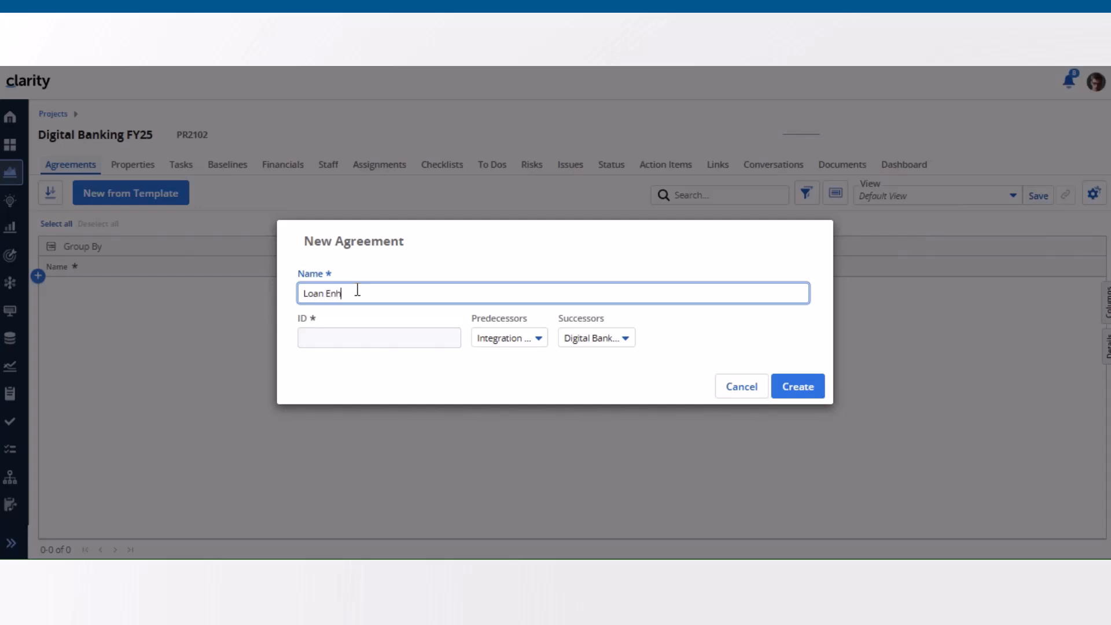
text(ancement)
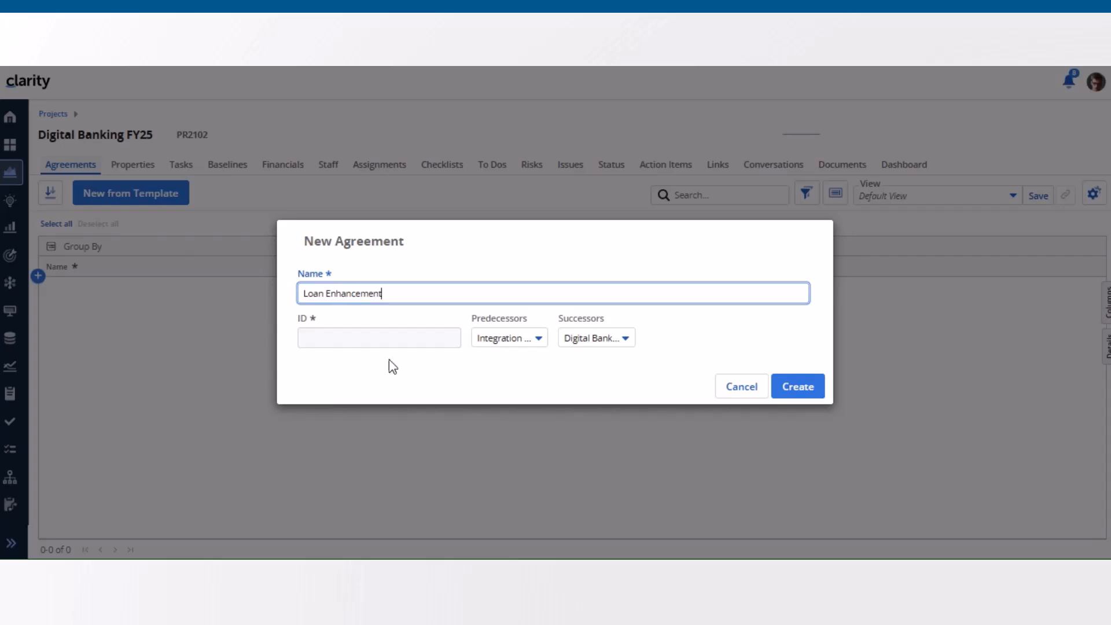
click(806, 390)
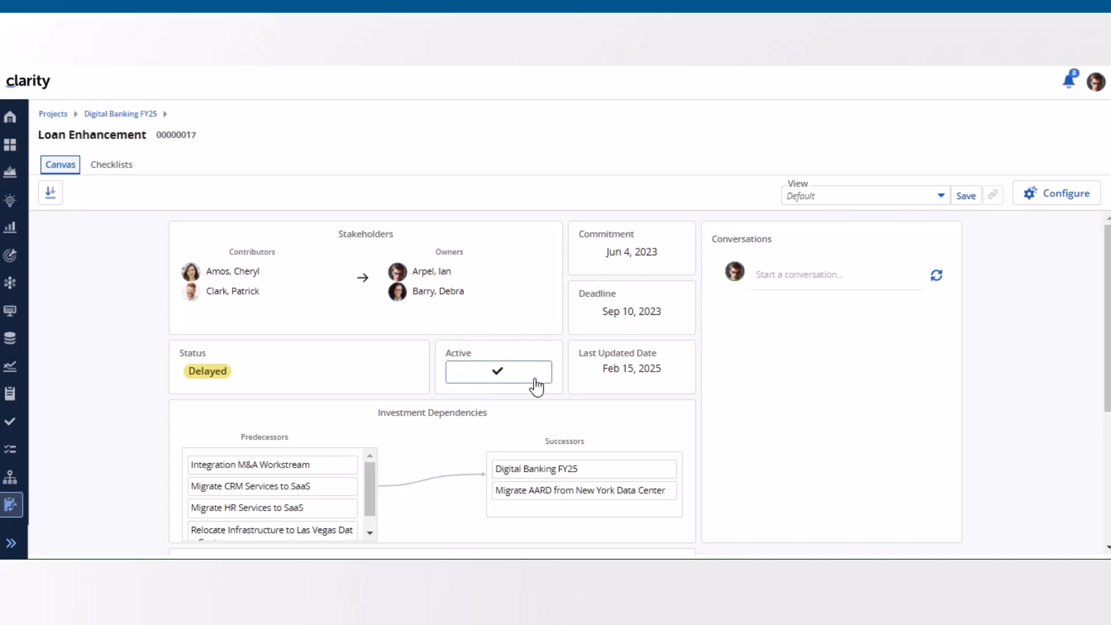
Step: Go back from the Loan Enhancement agreement and show Digital Banking FY25's agreements in the projects list's details flyout
click(125, 116)
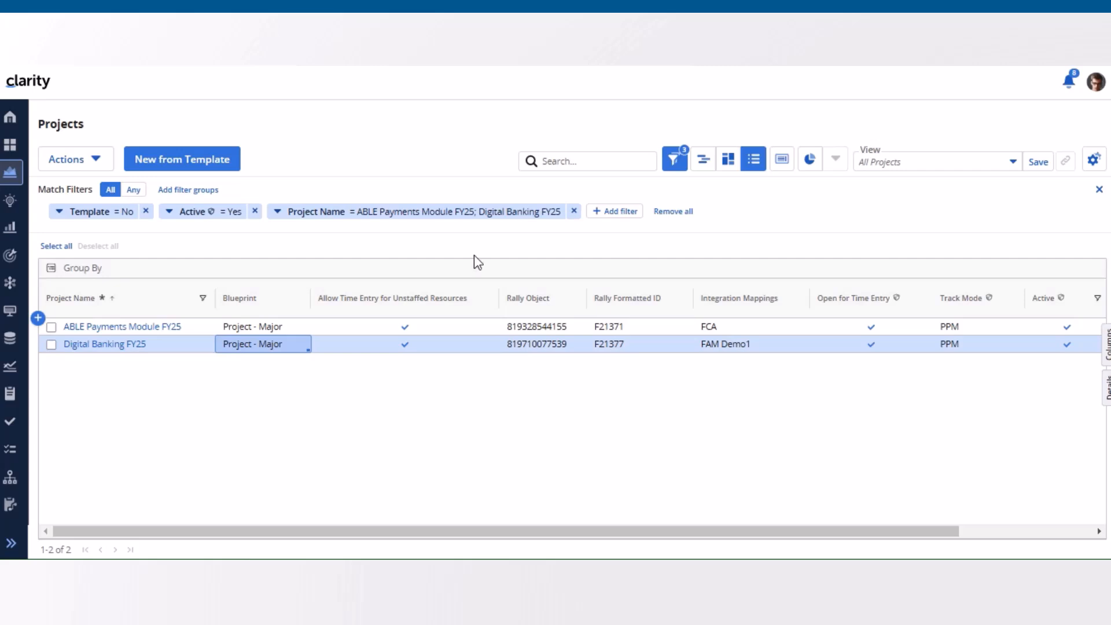
click(1105, 398)
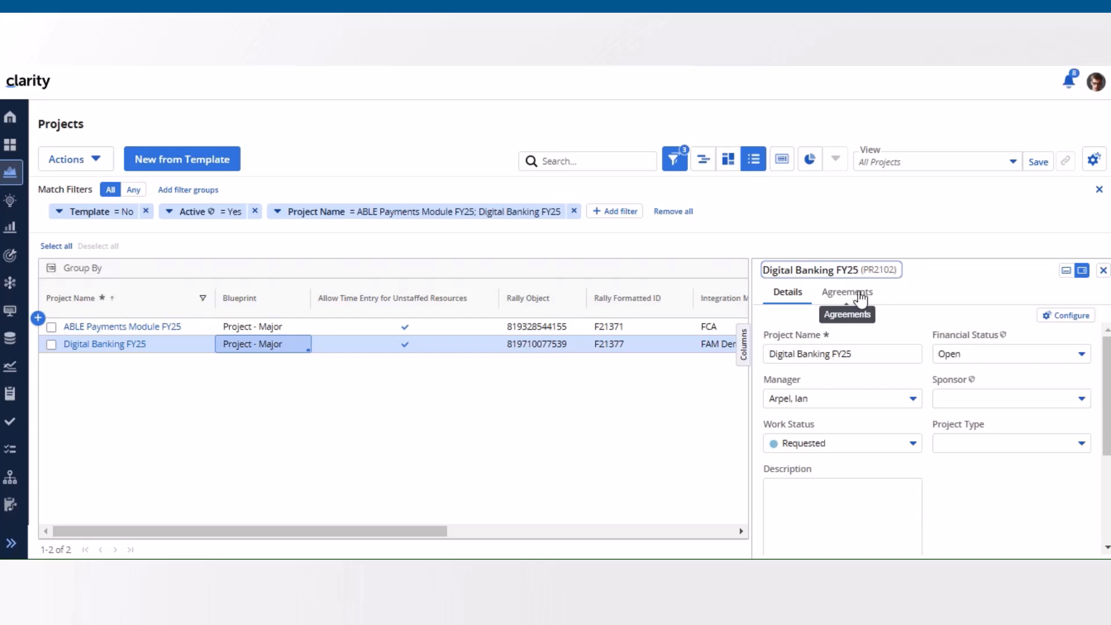
click(860, 297)
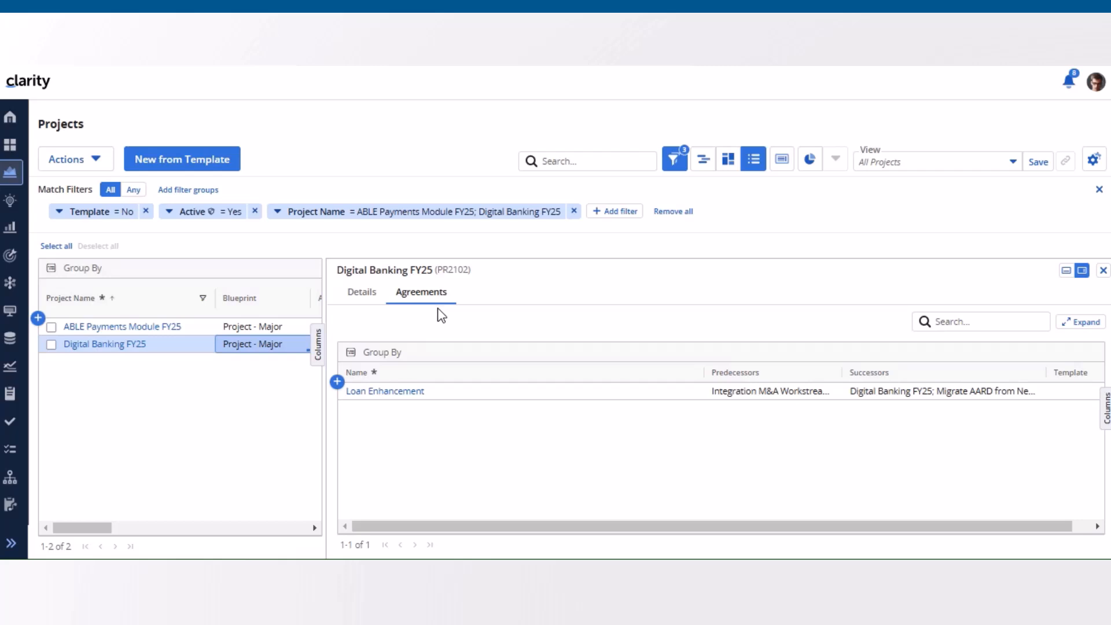
Step: Add an agreement named "Tech debt prioritization" to Digital Banking FY25 in the details flyout
click(338, 383)
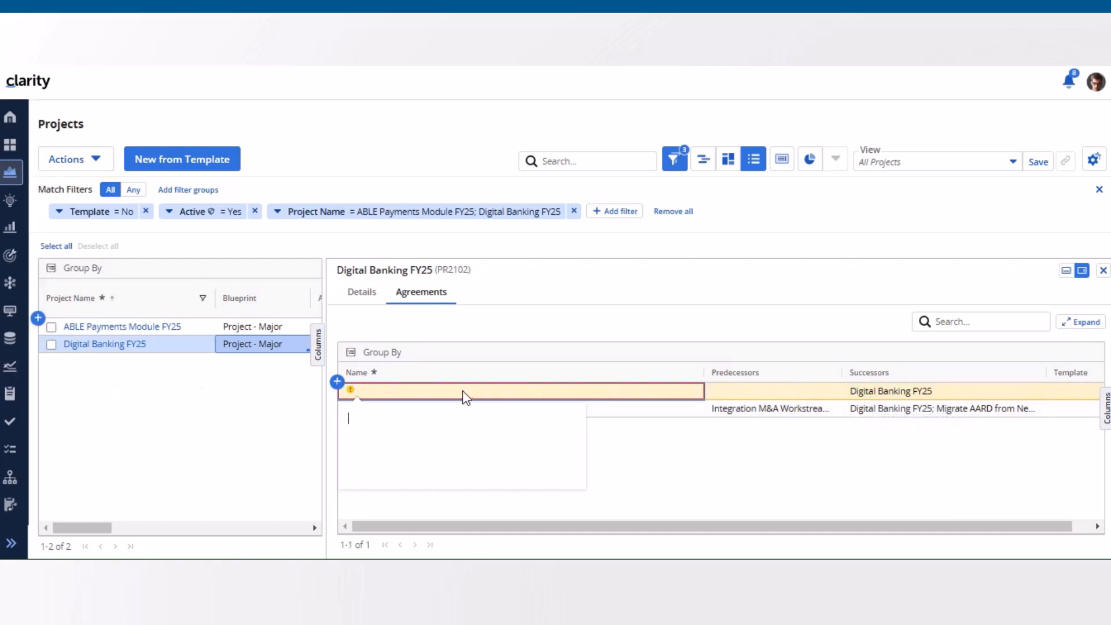
text(Tech debt prioritization)
click(626, 458)
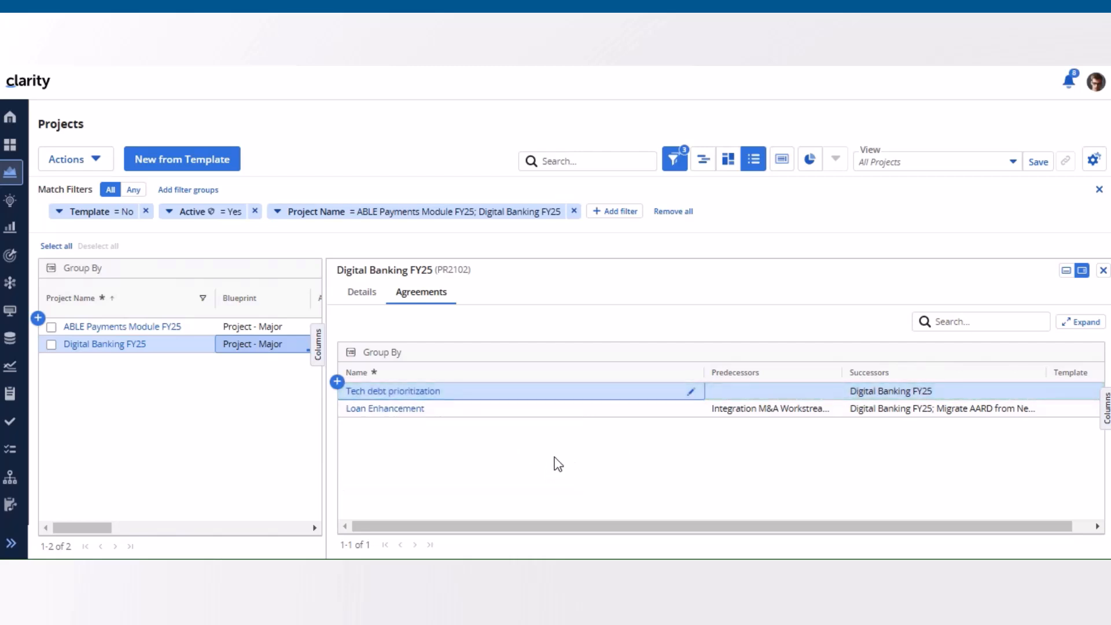
Step: Set the Tech debt prioritization agreement's predecessor to "Ensure the on-boarding of new employees" in the details flyout
click(814, 391)
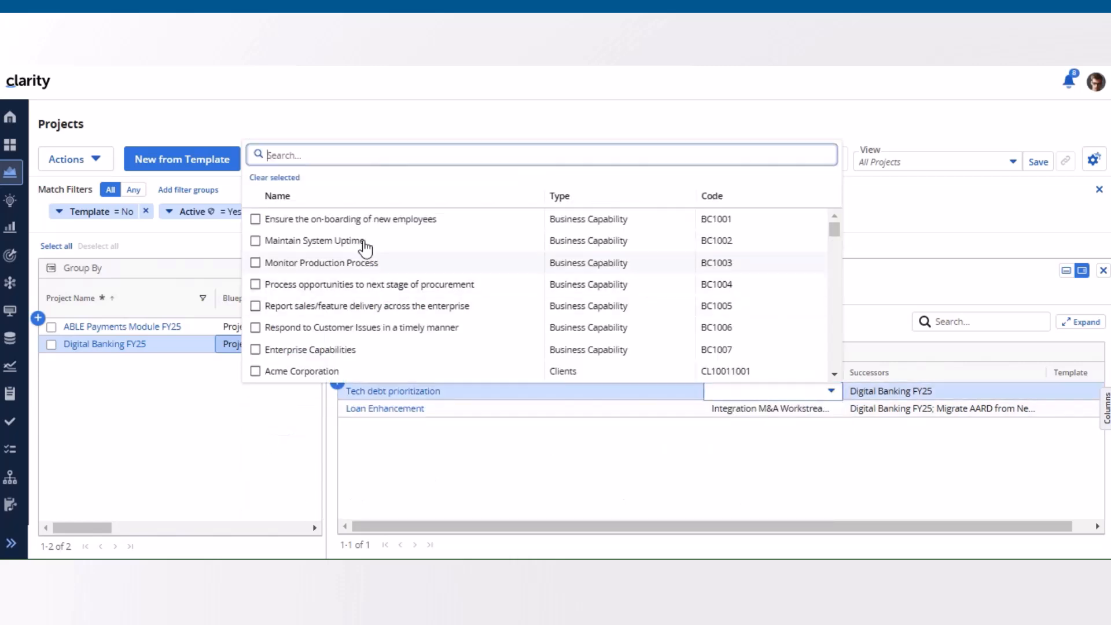
click(256, 219)
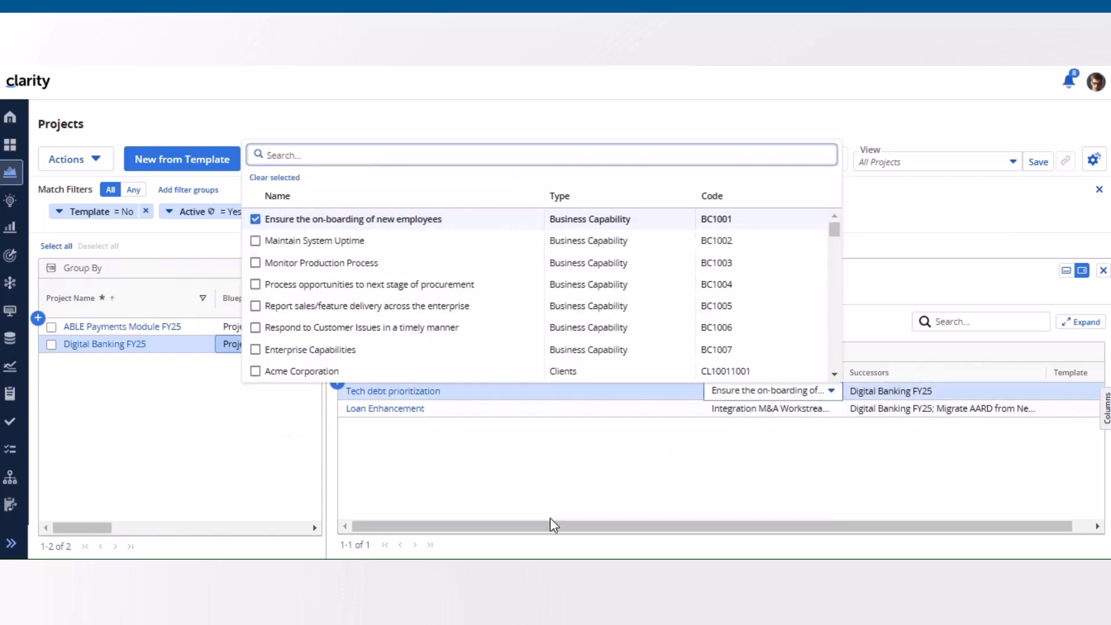
click(590, 489)
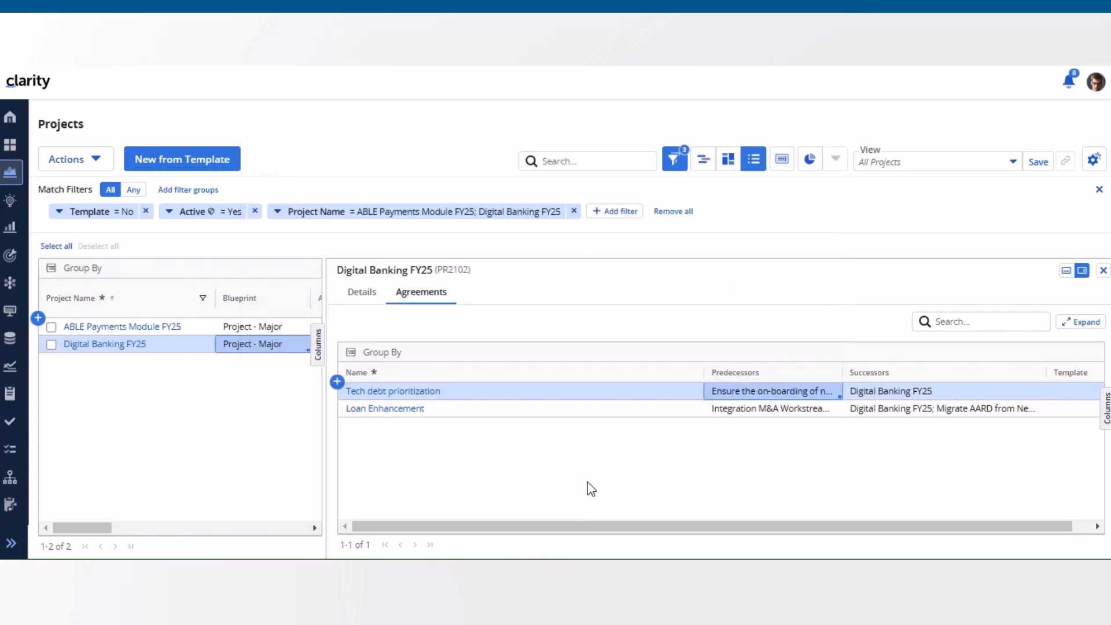
Step: In Digital Banking FY25's expanded agreements grid, create "Funds Transfer on mobile" from the Analytic Engine Harness template
click(1085, 324)
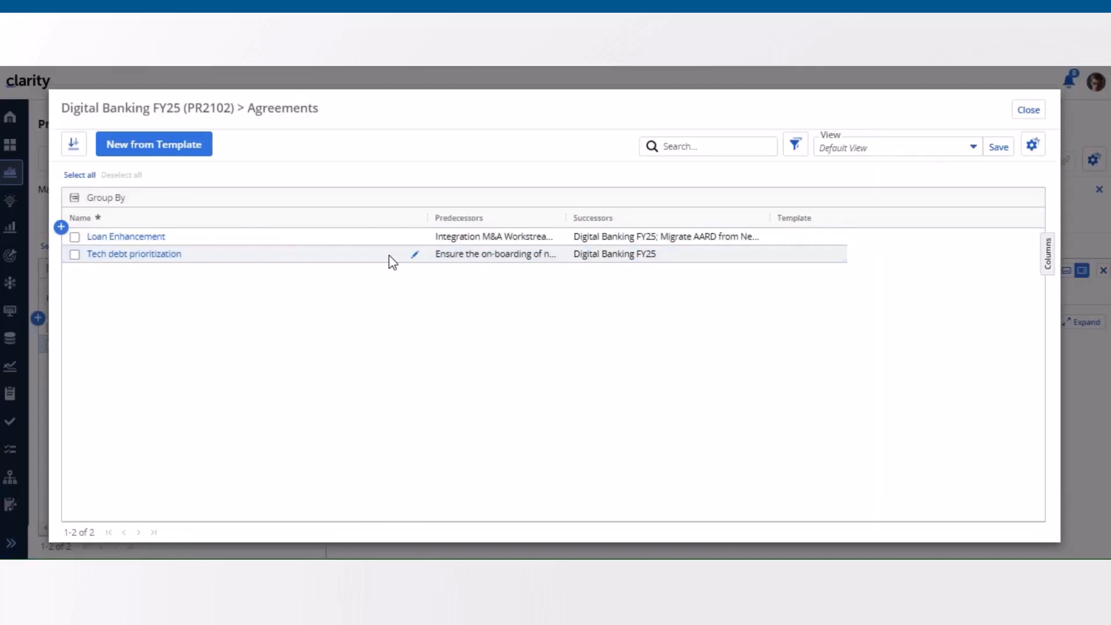
click(152, 144)
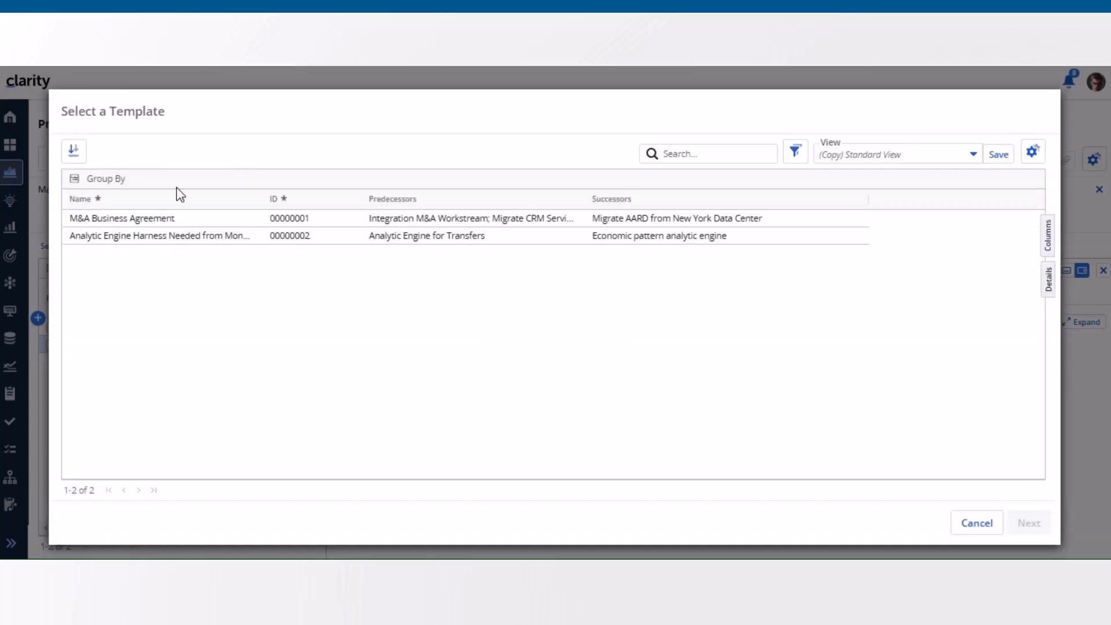
click(660, 240)
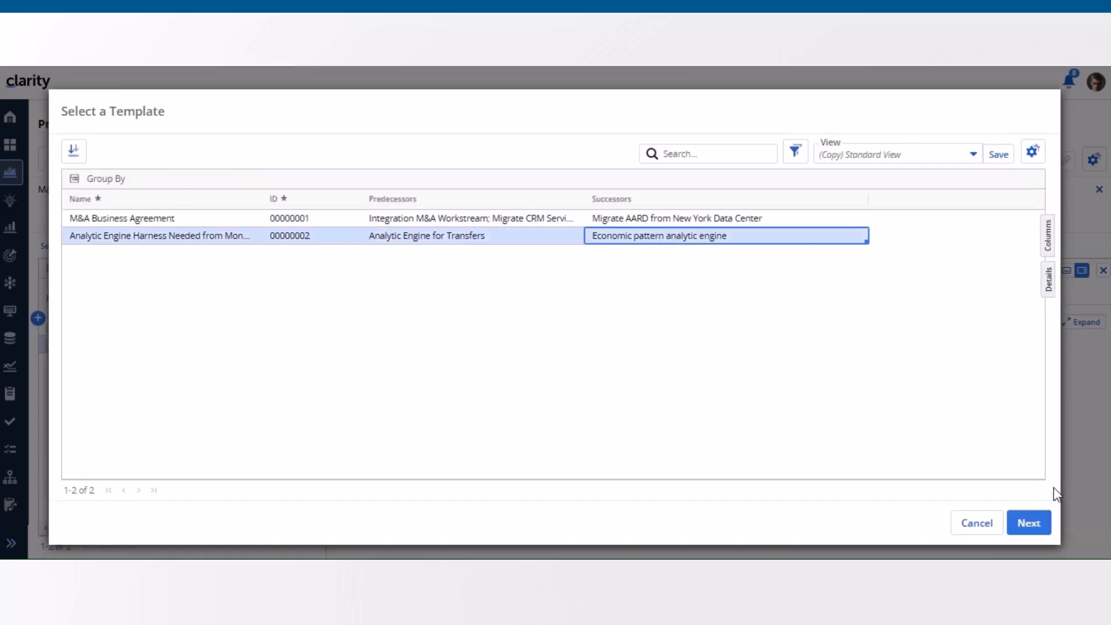
click(1027, 524)
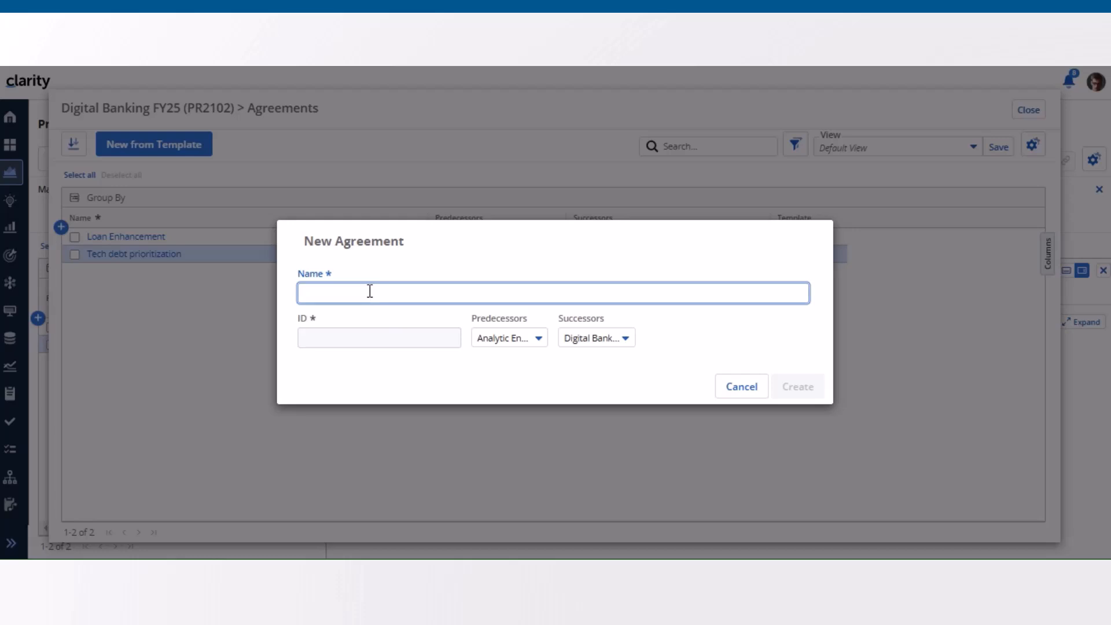
text(Funds Transfer on mobile)
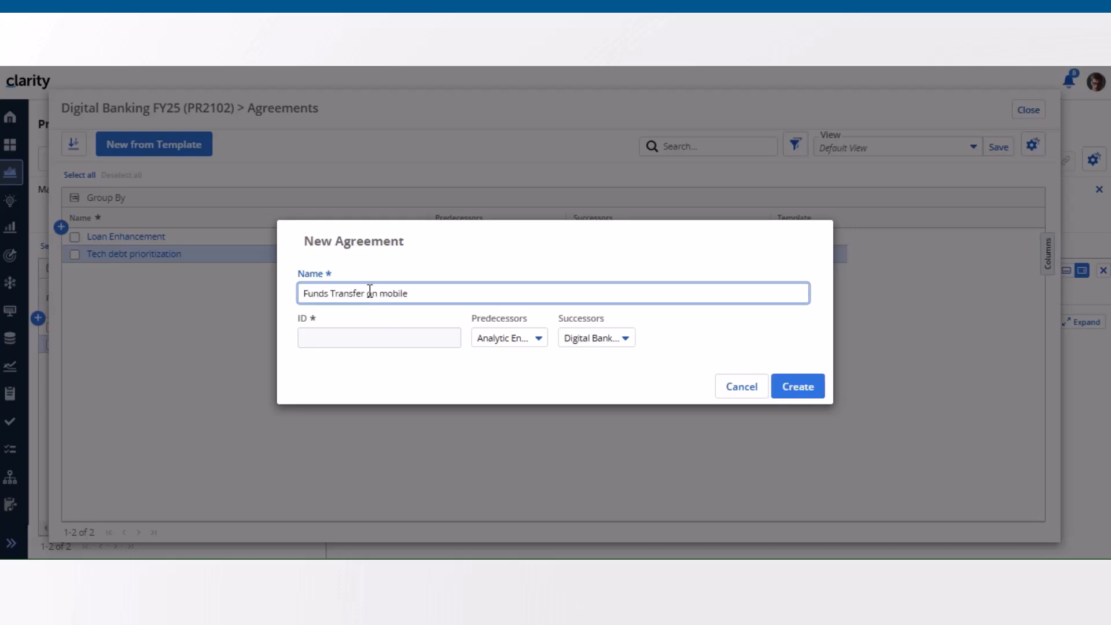
click(791, 393)
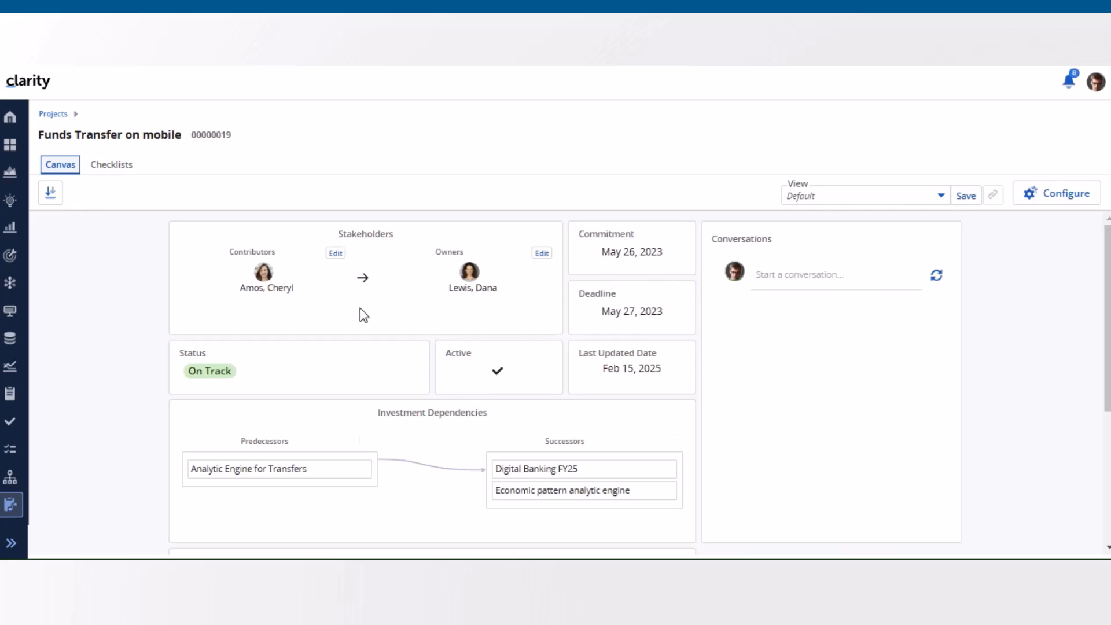
Step: Return to the projects list, view the Tech debt prioritization agreement's canvas from the flyout, and go back to the list
click(53, 114)
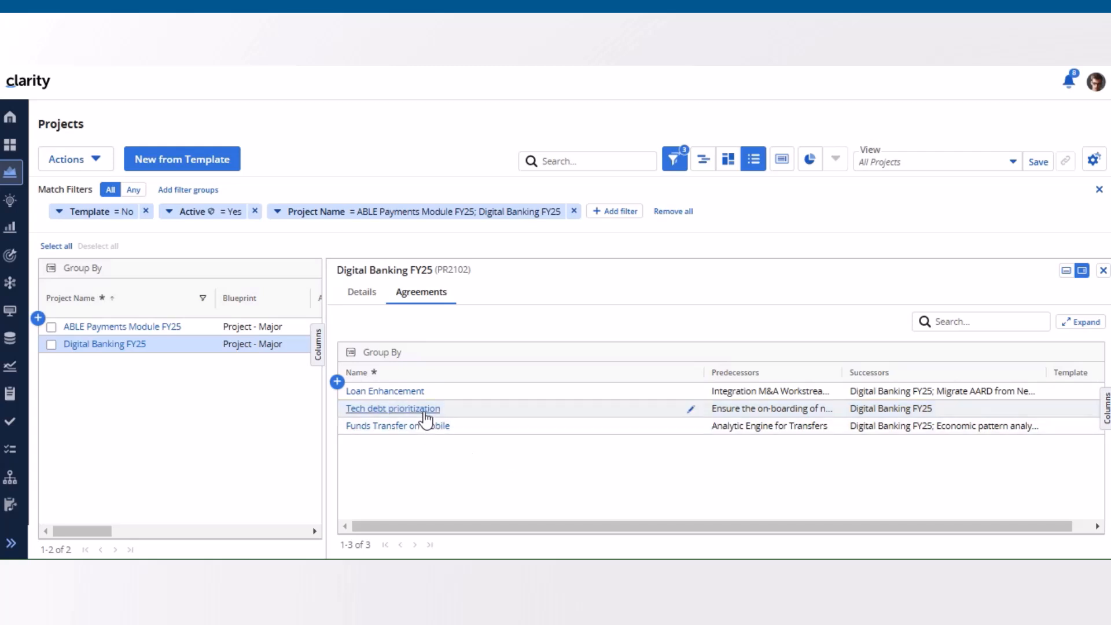
click(425, 409)
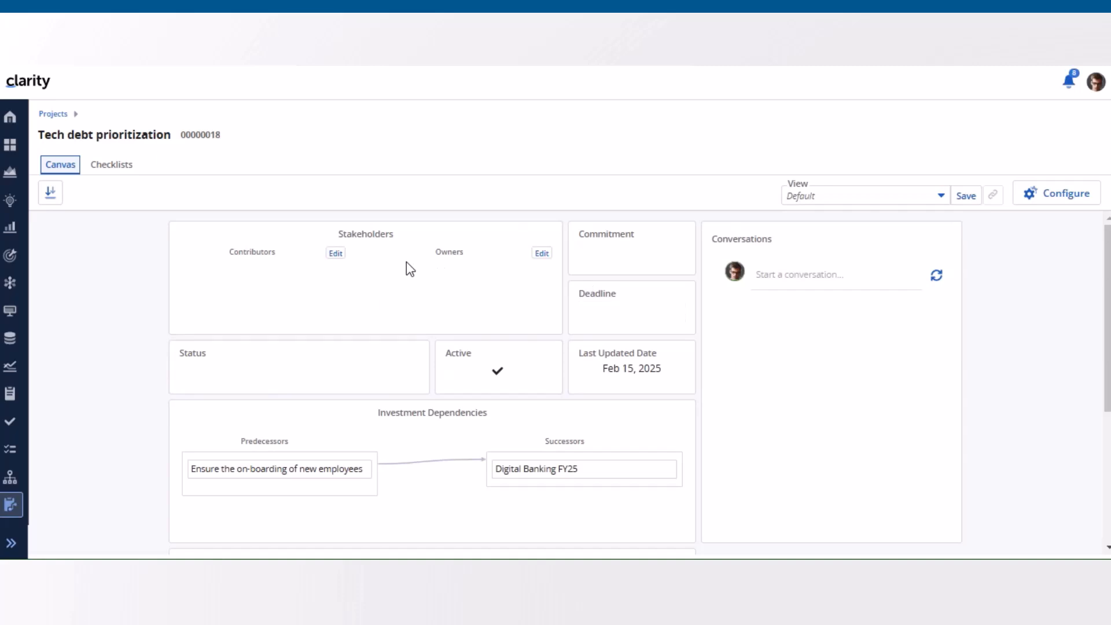
click(53, 114)
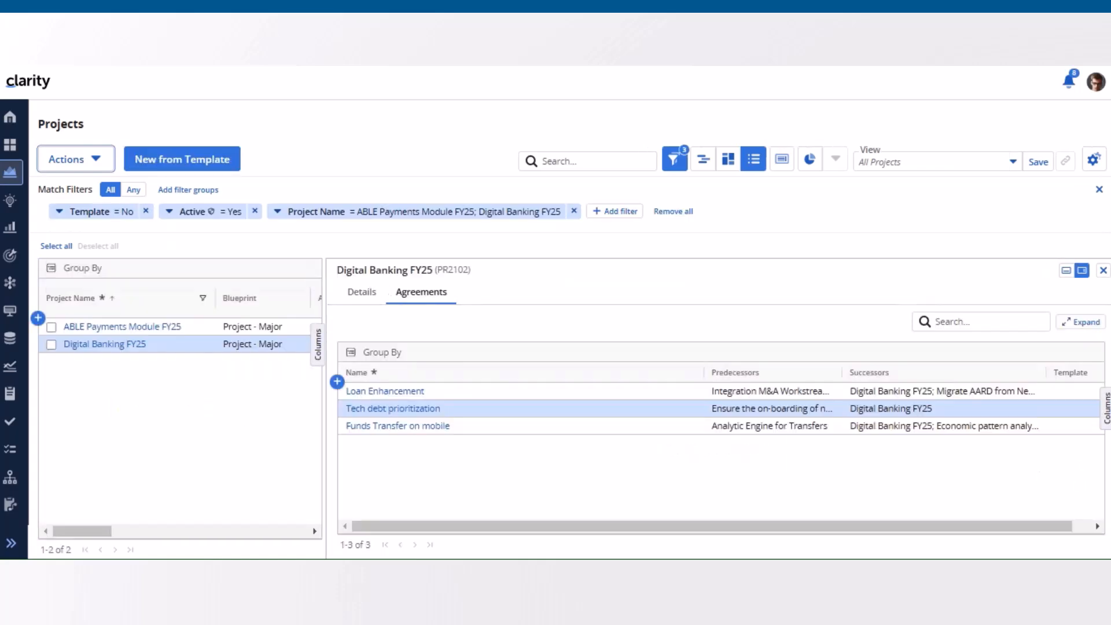
Step: Bulk edit the Tech debt prioritization agreement in the expanded grid to set its predecessor to "Respond to Customer Issues in a timely manner"
click(1086, 325)
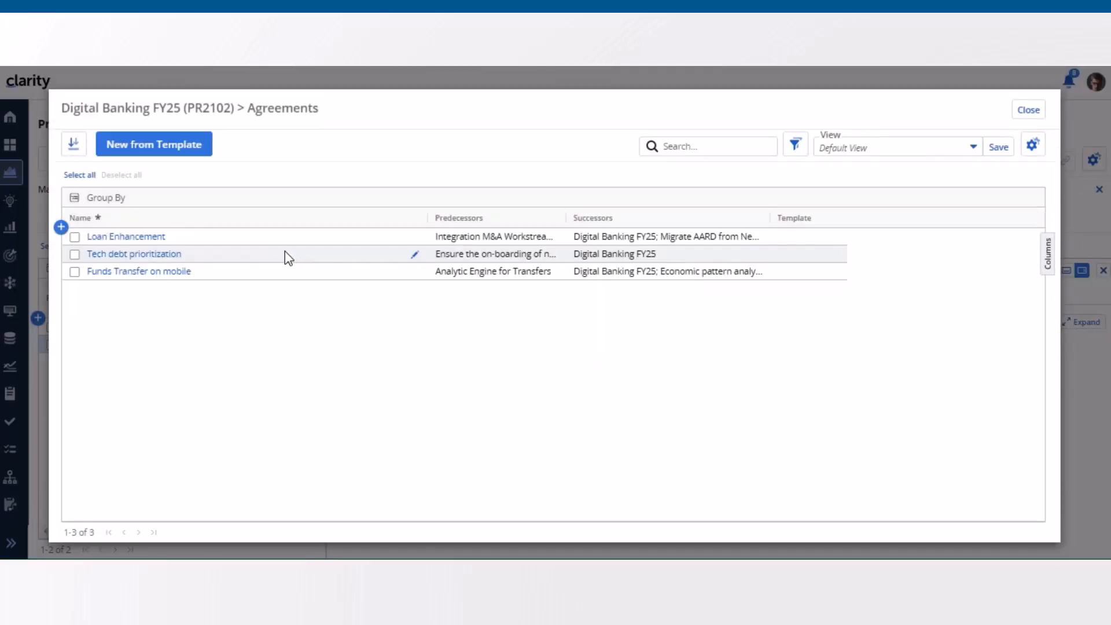
click(75, 254)
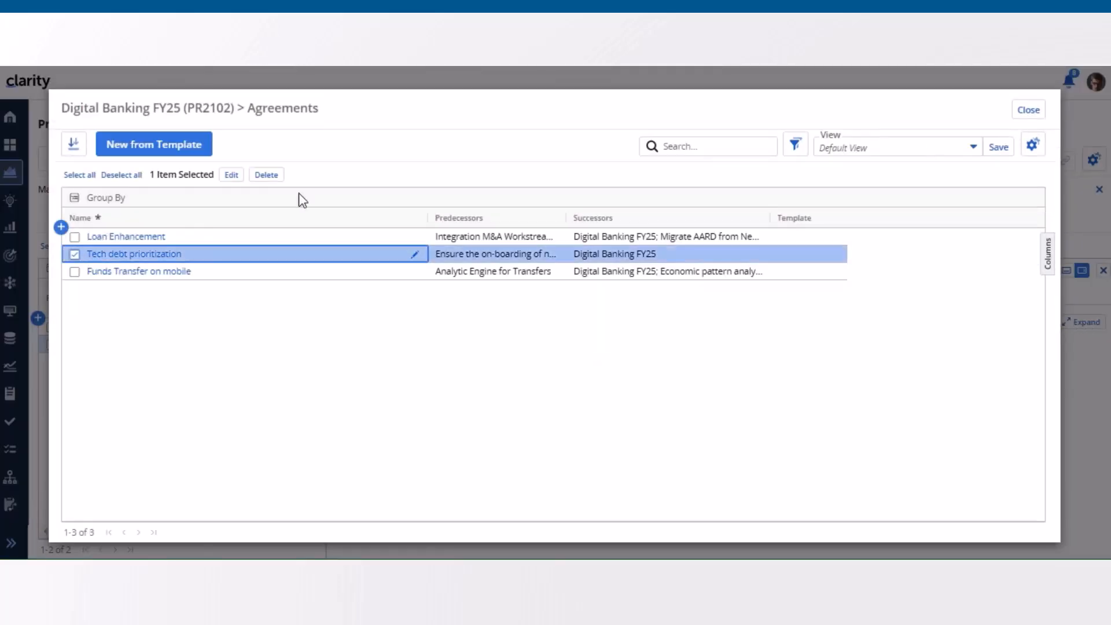
click(233, 176)
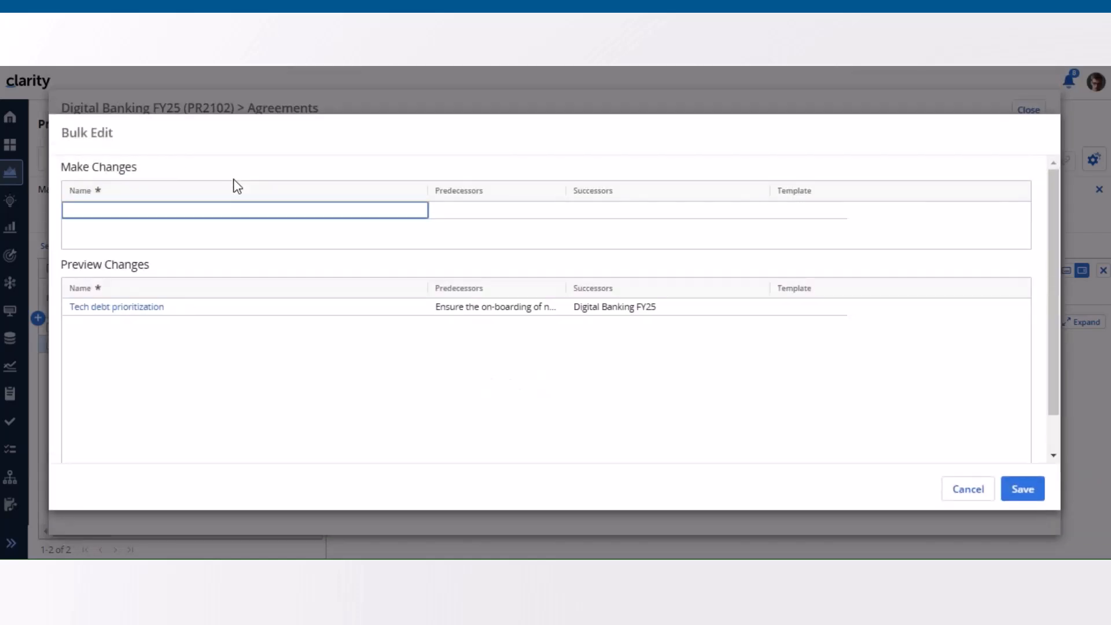
click(531, 214)
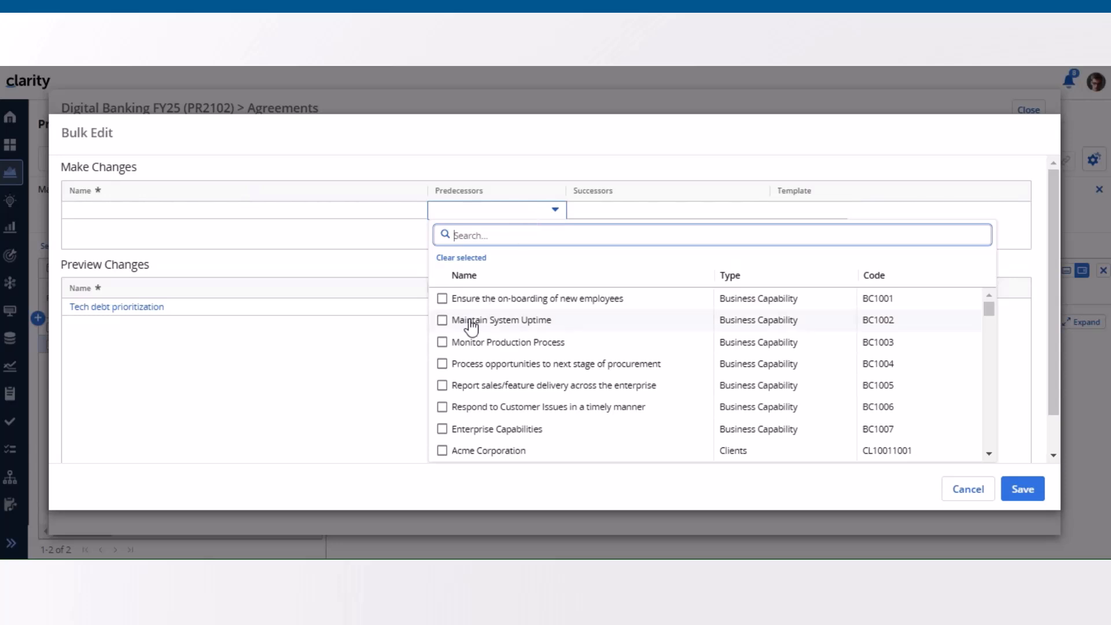
click(443, 410)
click(342, 398)
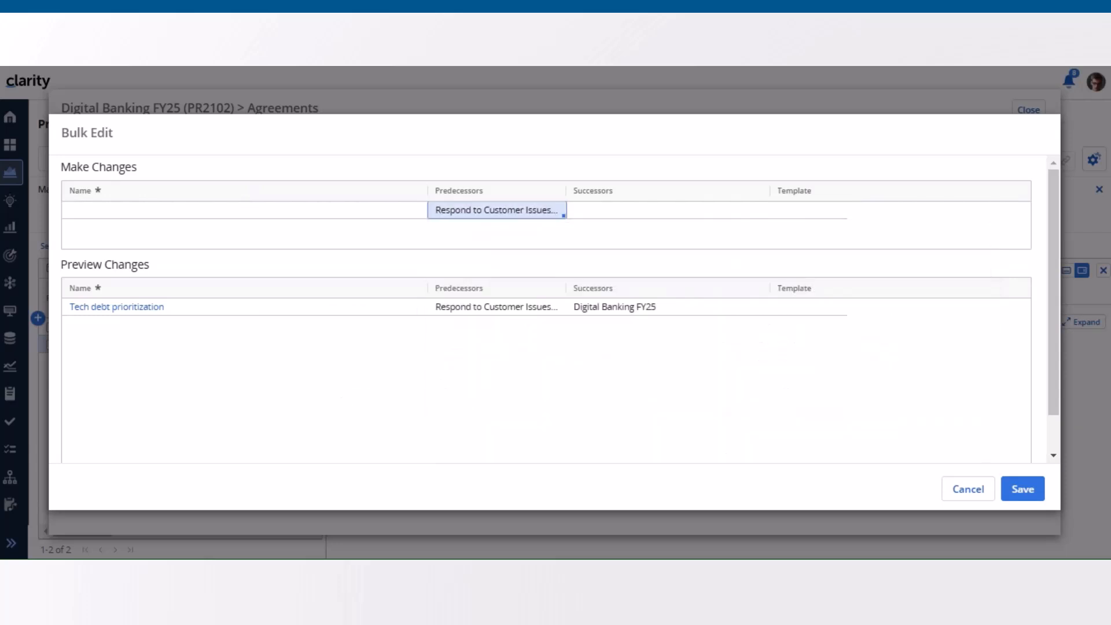
click(1021, 489)
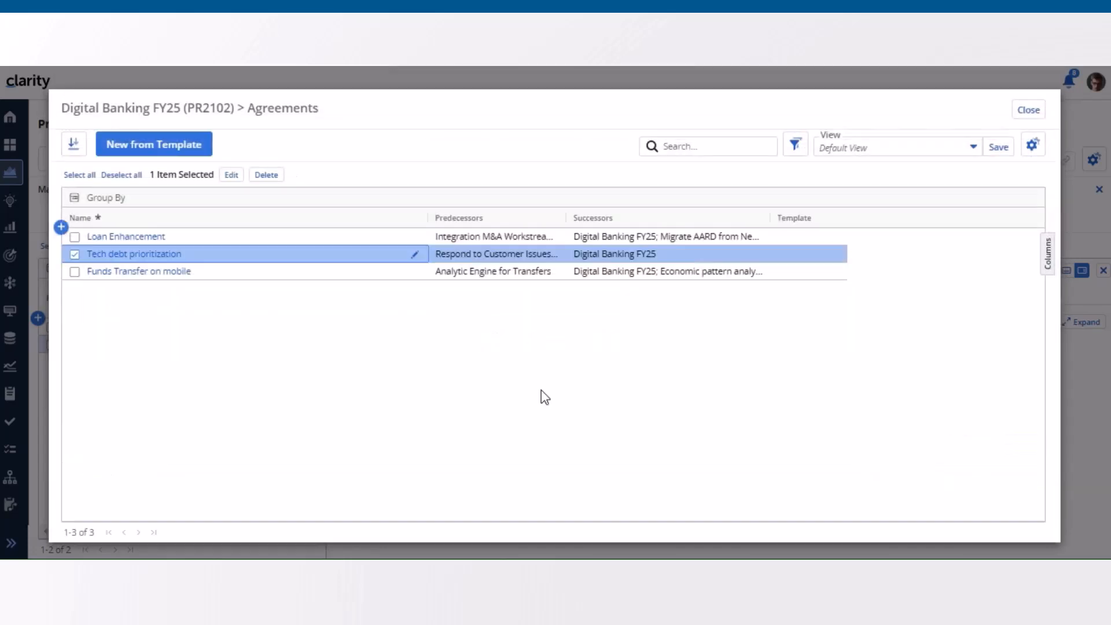
click(1022, 112)
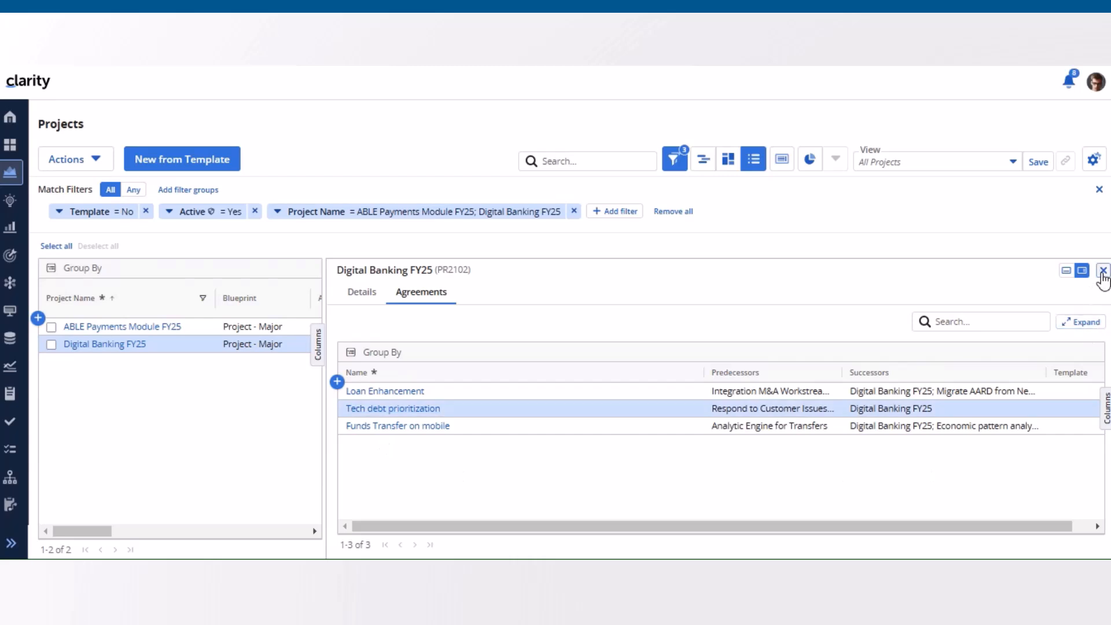
Step: Close the flyout and view the Tech debt prioritization canvas from Digital Banking FY25's own agreements grid, then return to that grid
click(1102, 270)
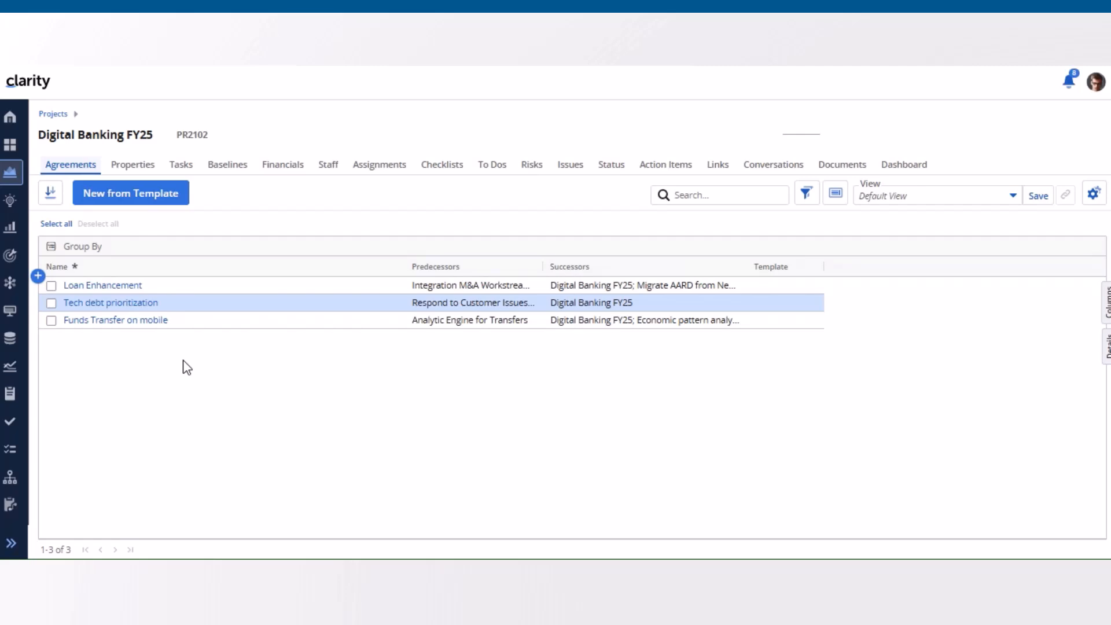
click(139, 308)
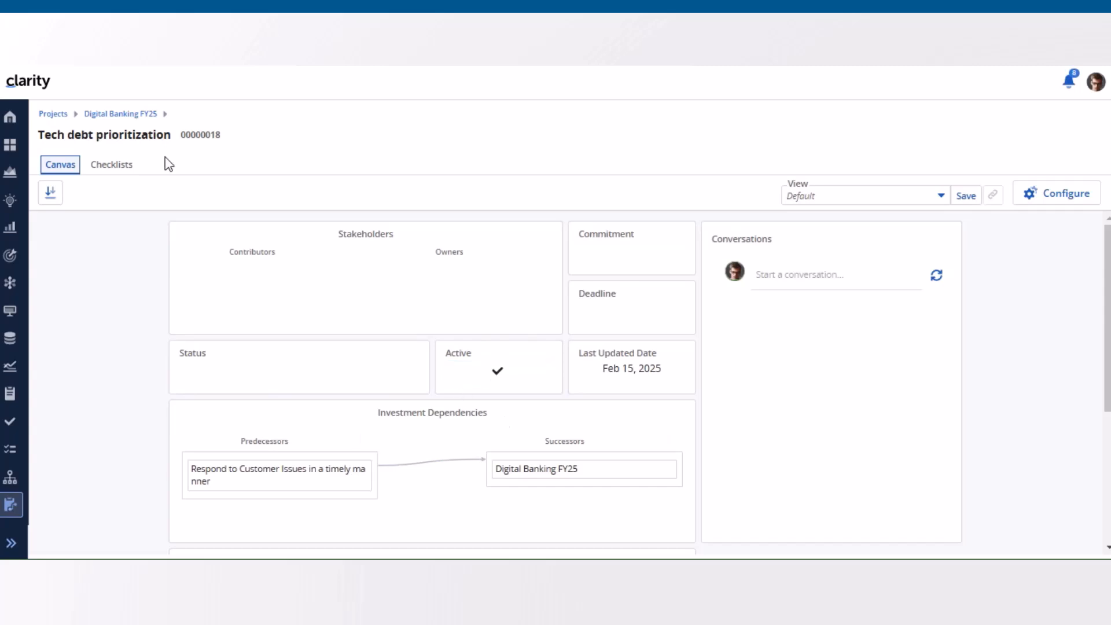
click(137, 119)
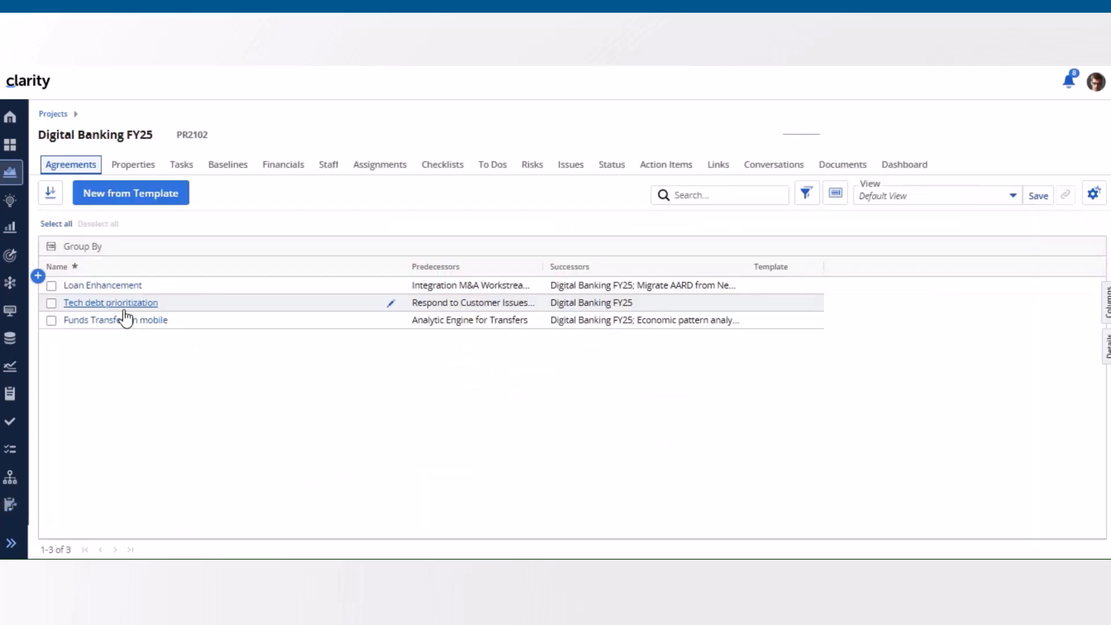
Step: Open the Tech debt prioritization agreement for bulk editing from the project's agreements grid and save it without entering changes
click(51, 303)
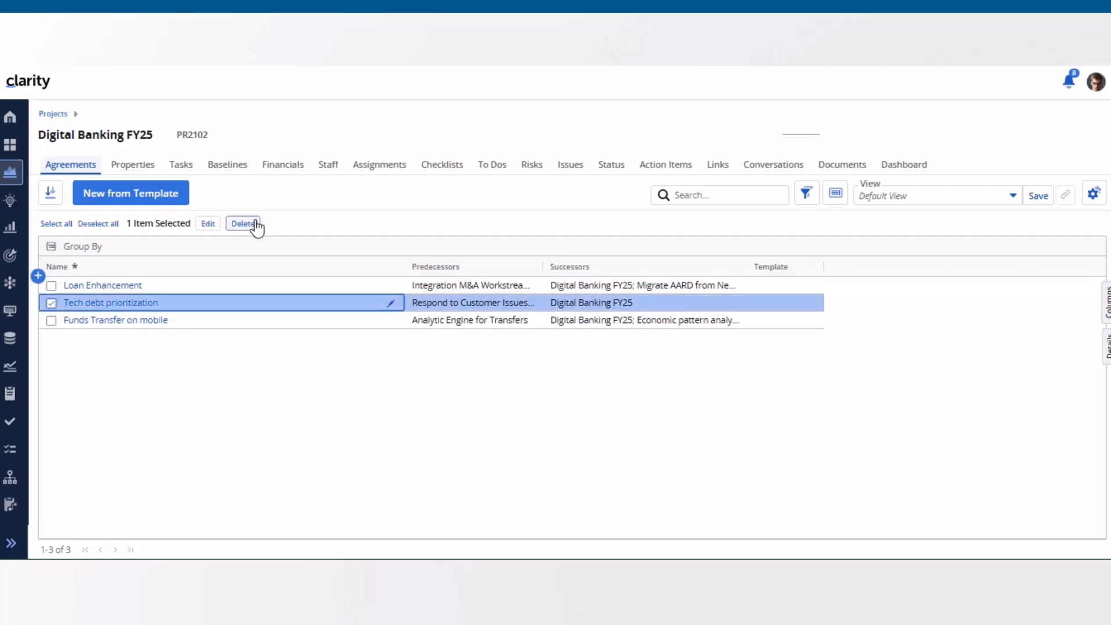
click(209, 224)
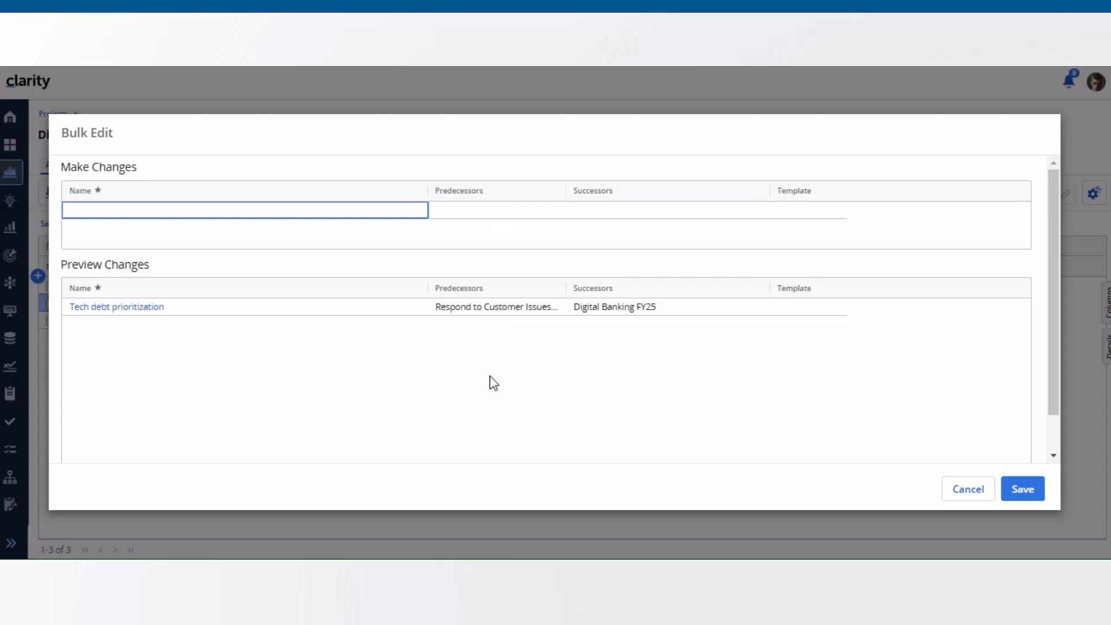
click(1031, 496)
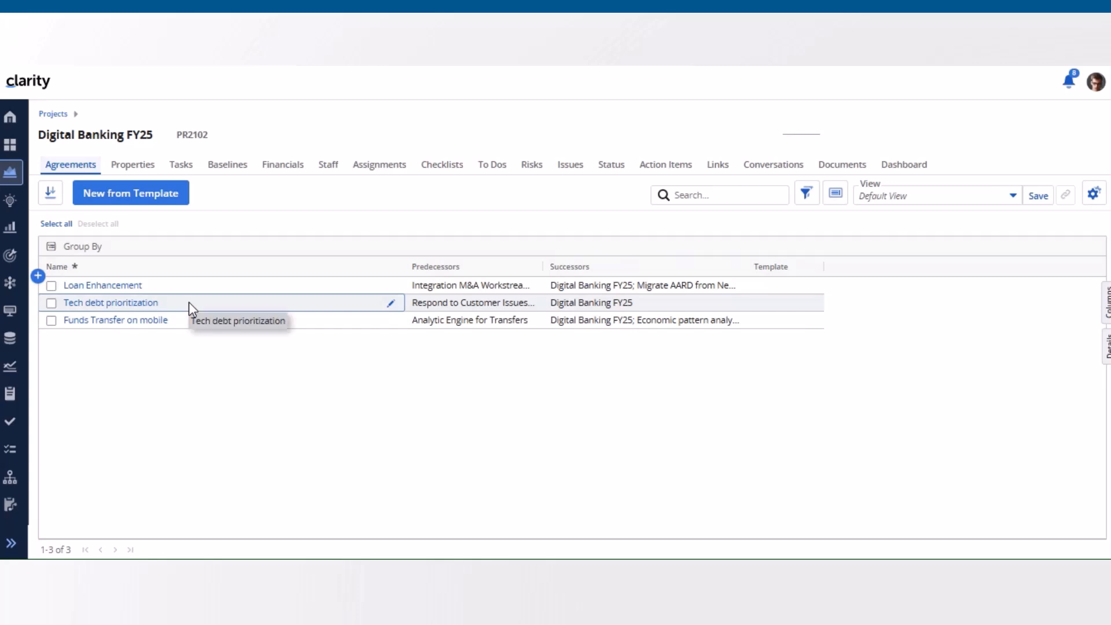
Step: Check the context menu for the Tech debt prioritization agreement in the project's agreements grid and in the projects list's details flyout
click(49, 303)
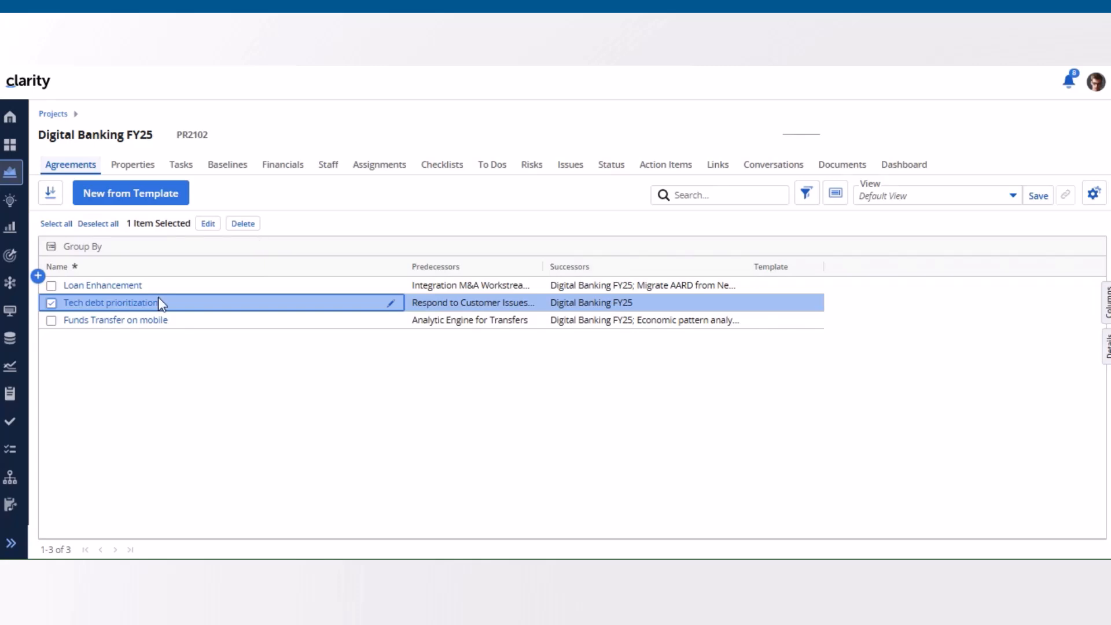
right_click(95, 311)
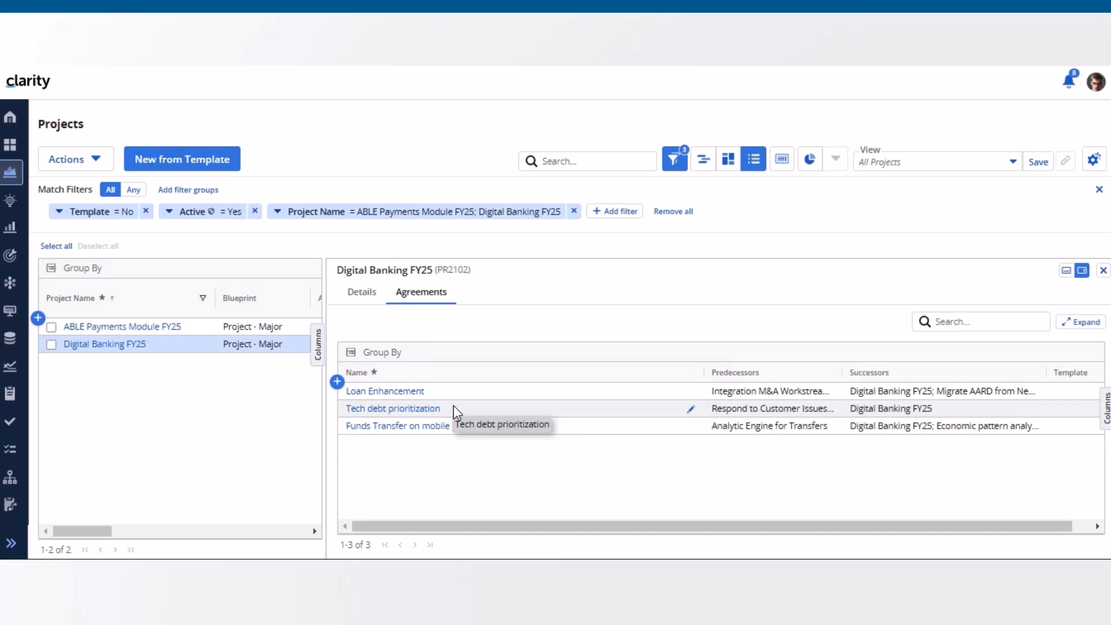
right_click(454, 407)
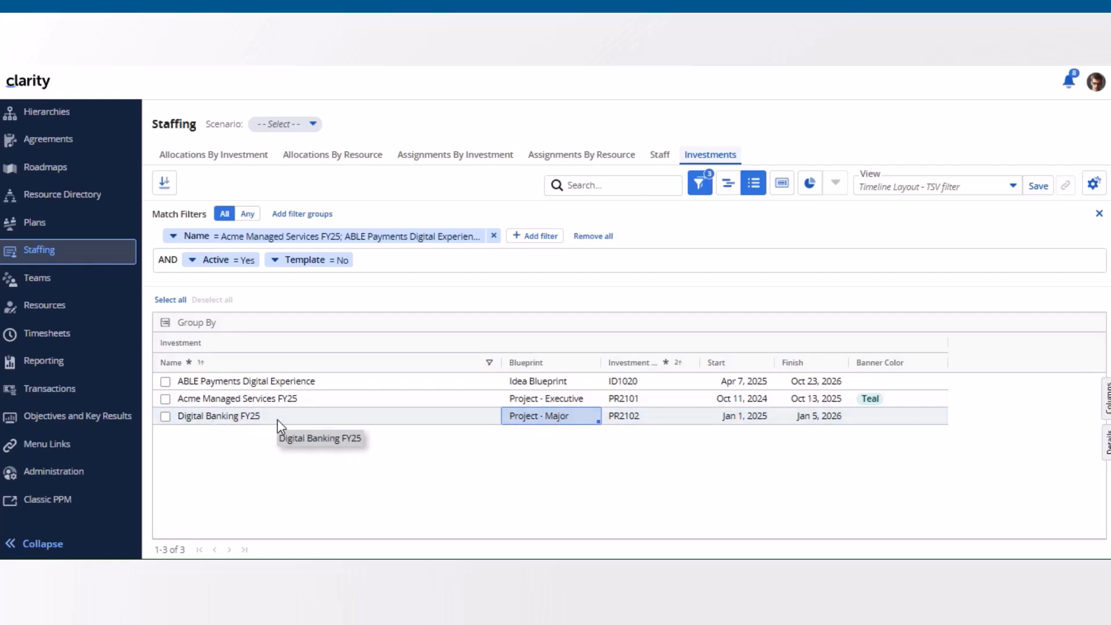
Step: View Digital Banking FY25's agreements in the details flyout of the Staffing investments grid and close the flyout
click(1107, 446)
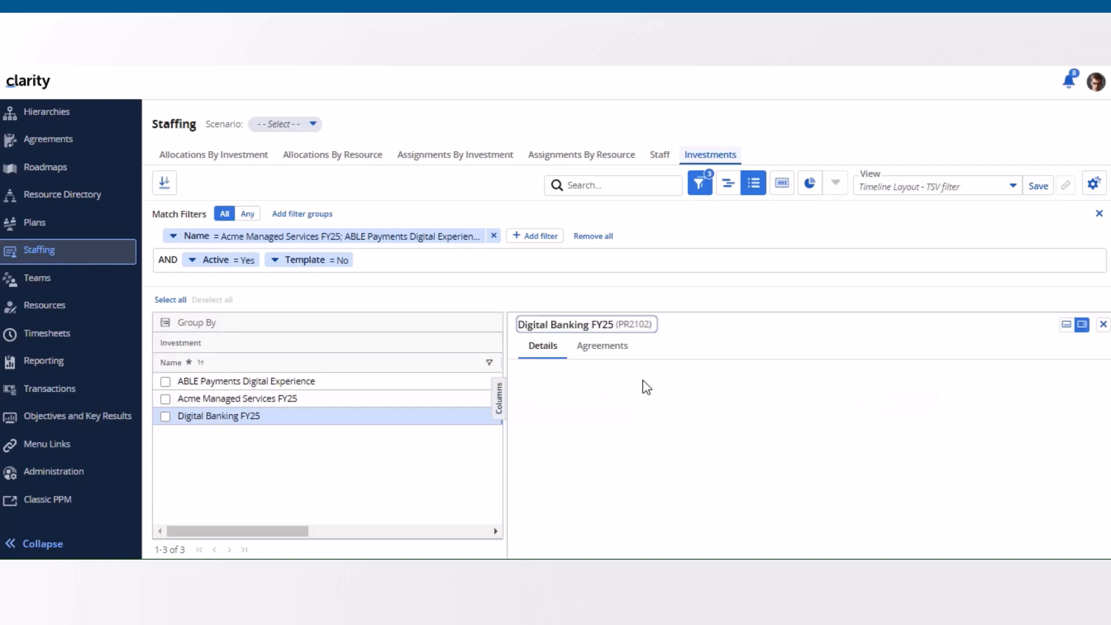
click(615, 354)
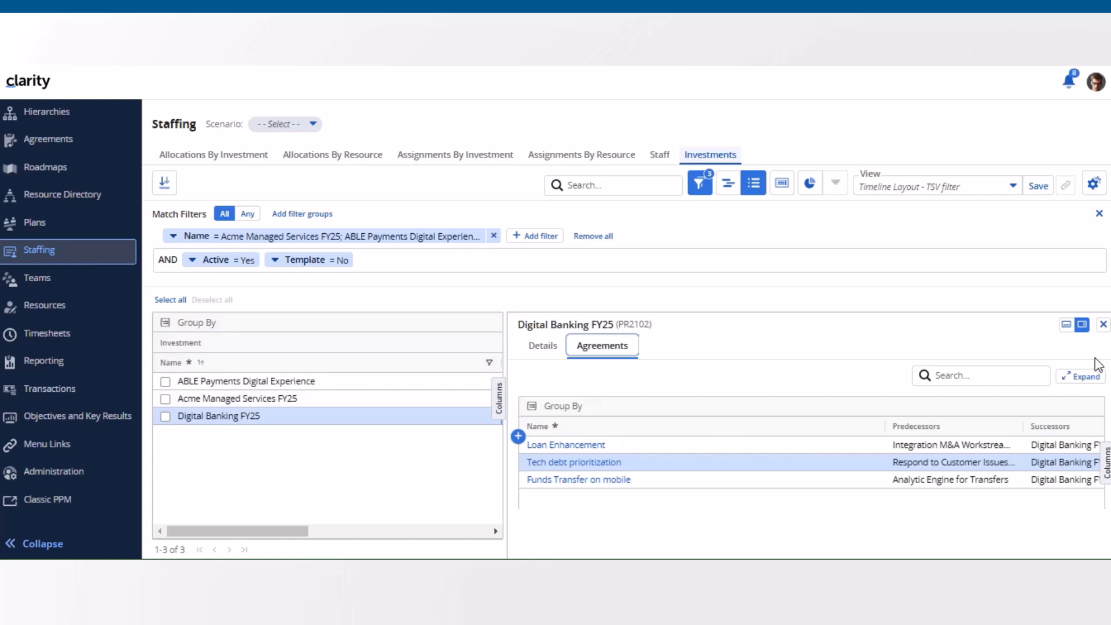
click(1102, 324)
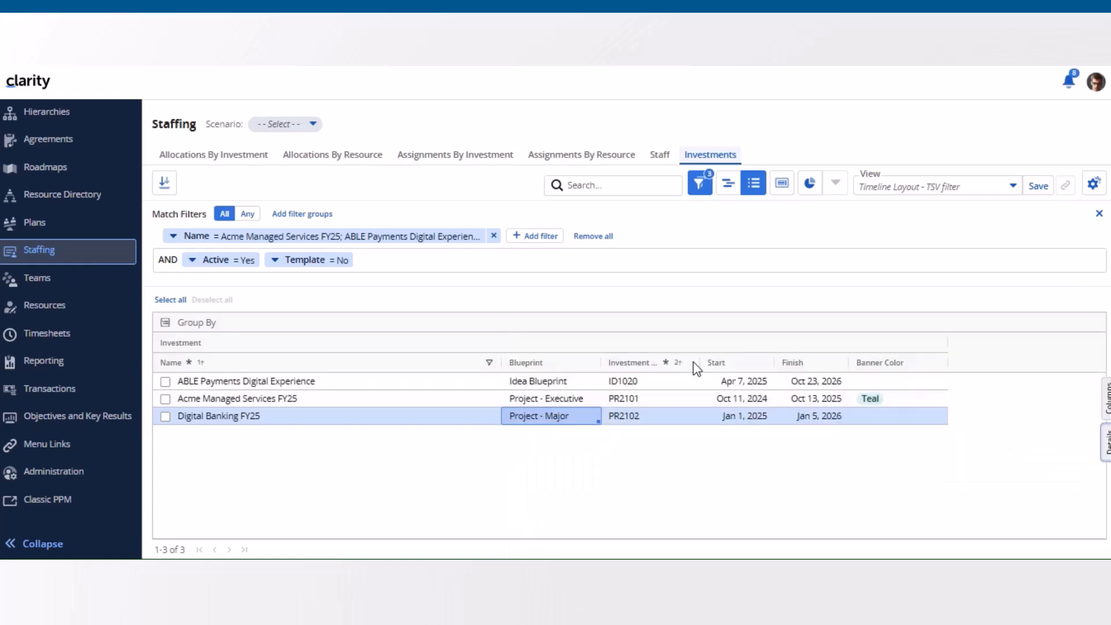
Step: View the details flyout for Acme Managed Services FY25 in the Staffing investments grid and close it
click(416, 398)
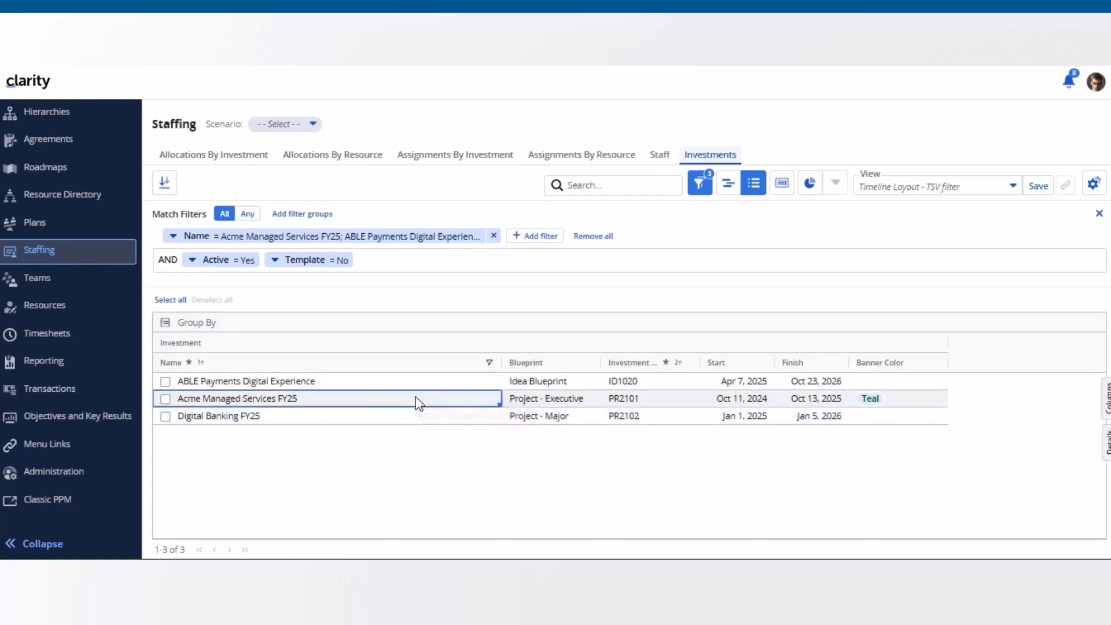
click(1105, 445)
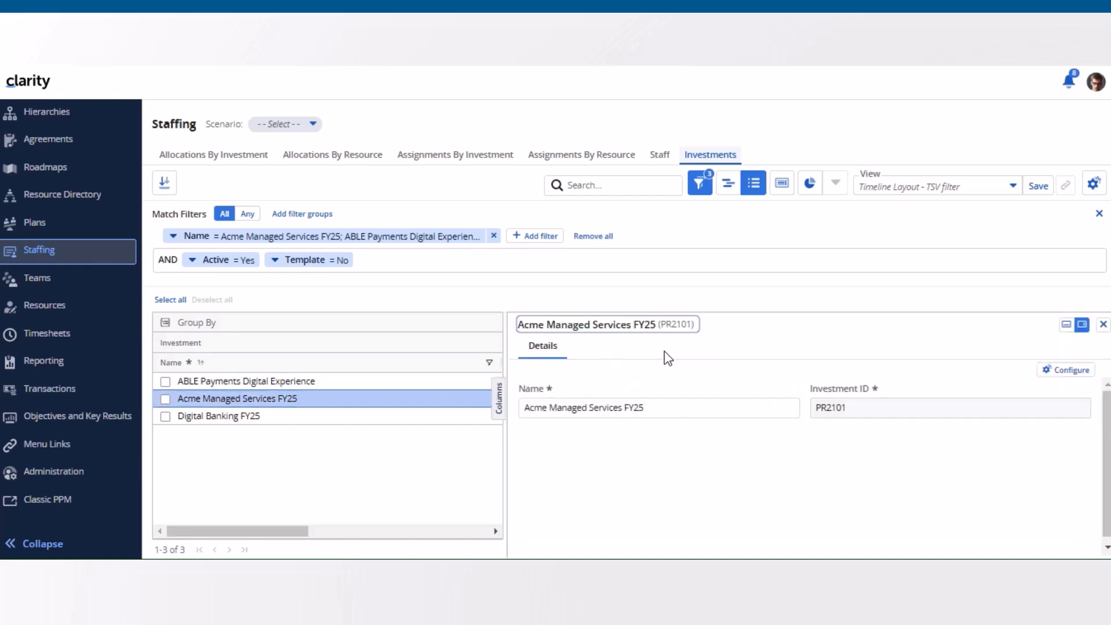
click(1102, 324)
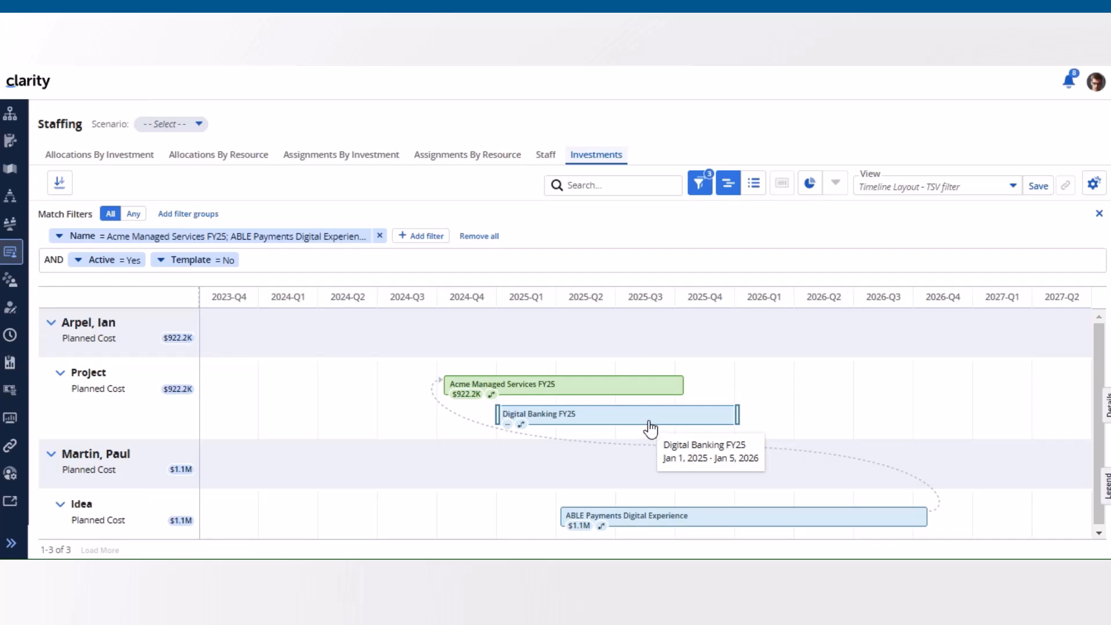
Step: View Digital Banking FY25's agreements and Acme Managed Services FY25's details in the Staffing investments timeline's flyout, closing it after each
click(650, 427)
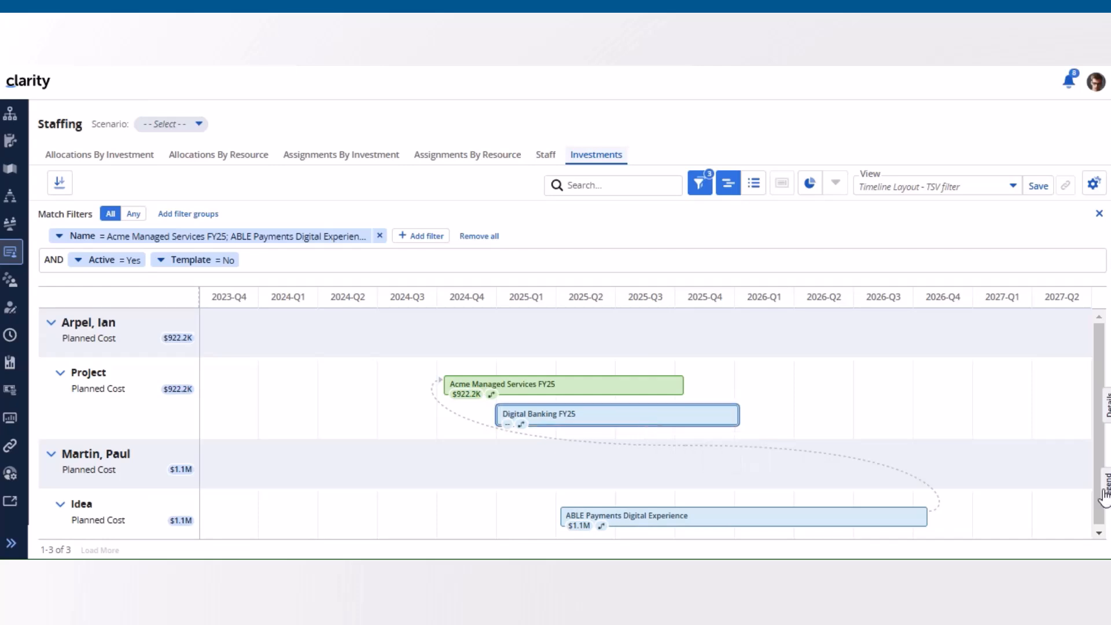
click(1106, 412)
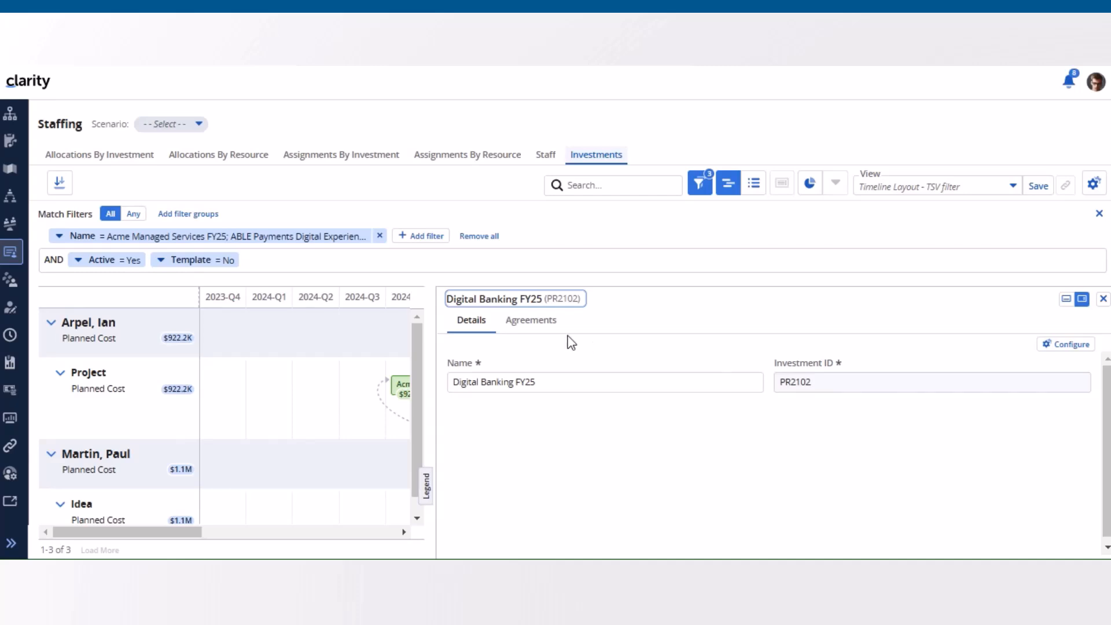
click(543, 325)
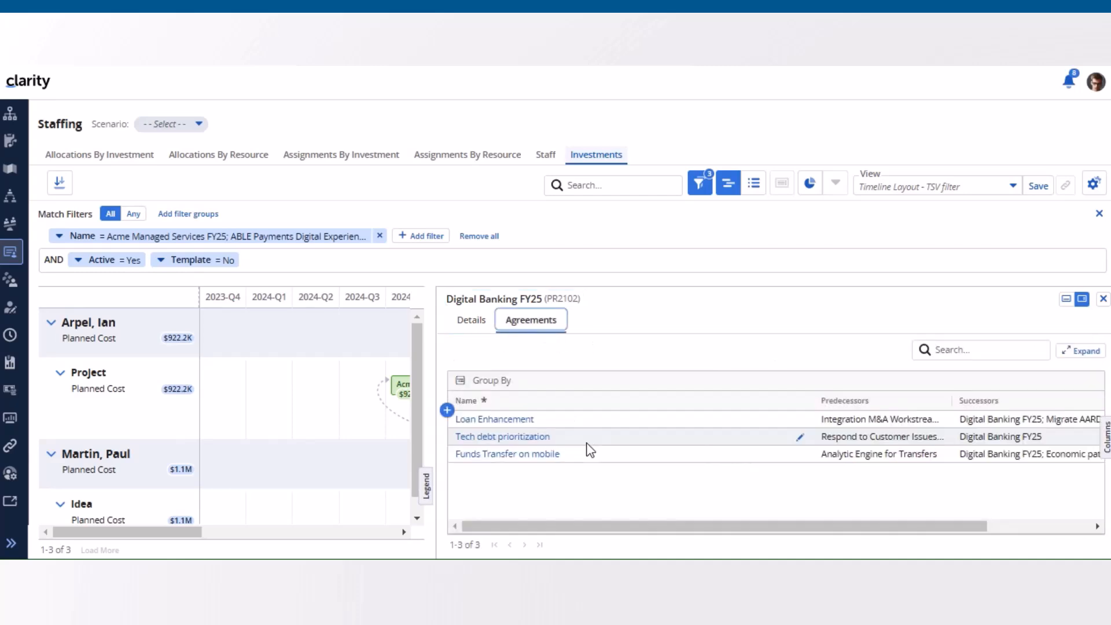
click(1103, 300)
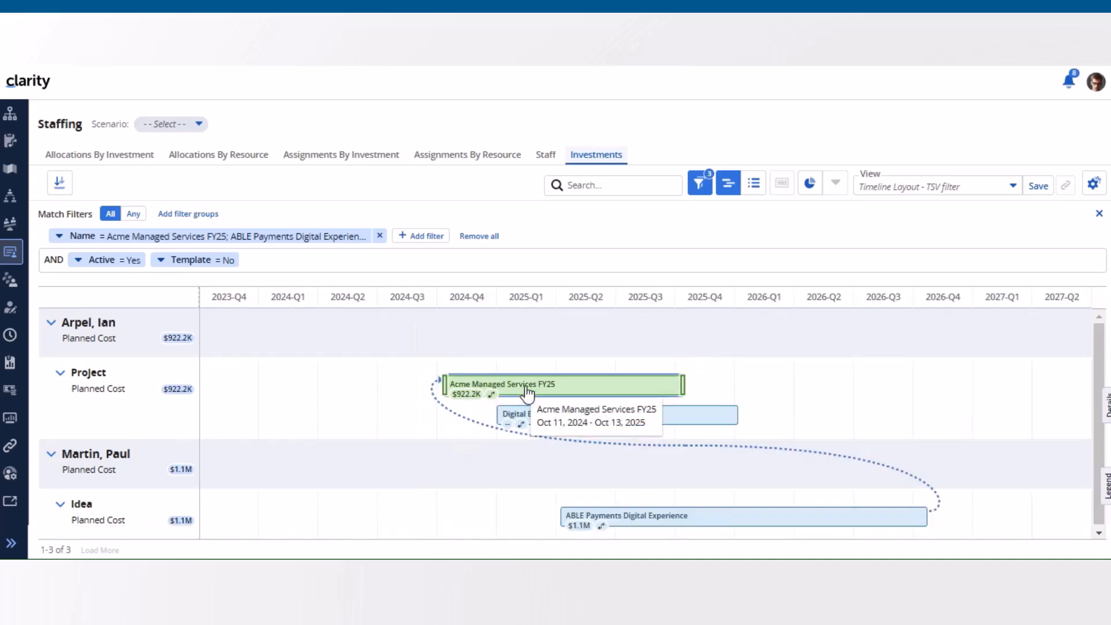
click(1106, 412)
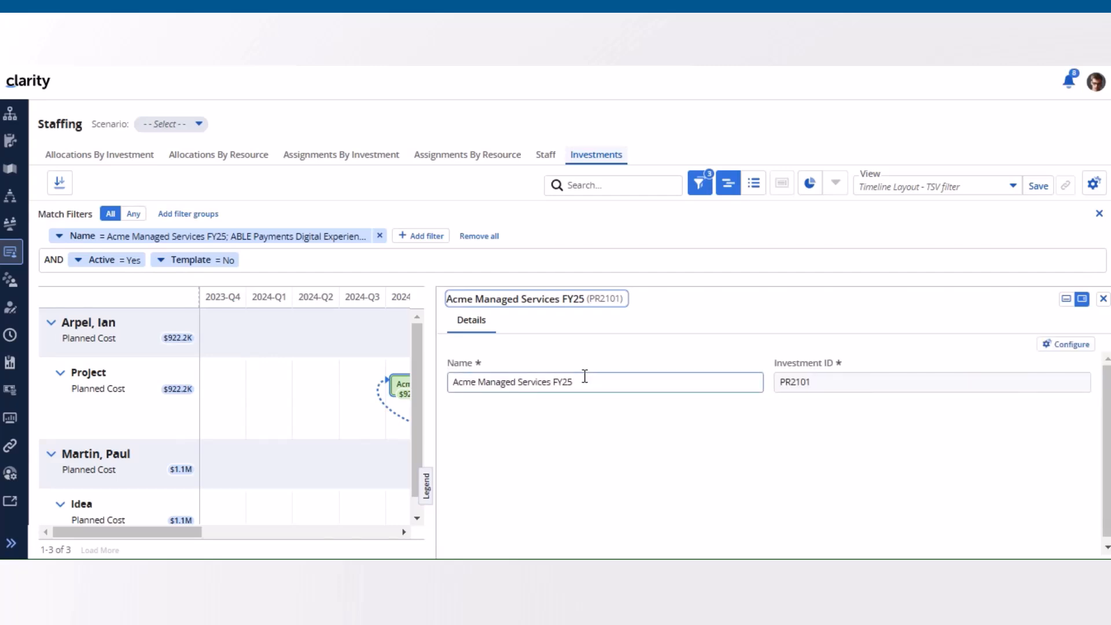
click(1103, 299)
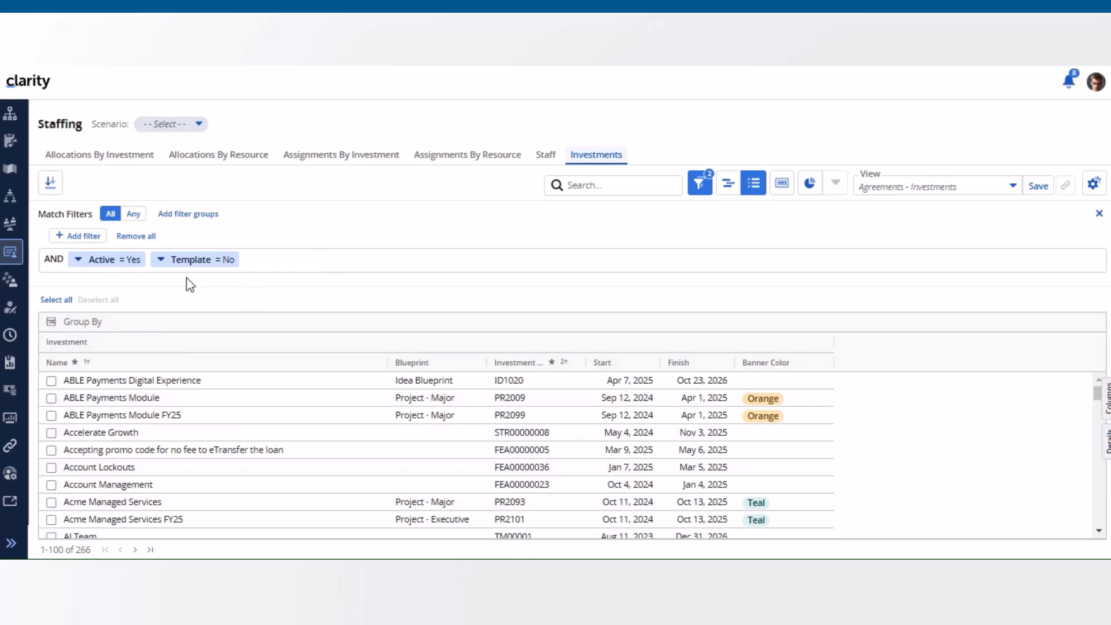
Step: Set the Active filter to --All-- in the investments grid and open the details flyout for ABLE Payments Digital Experience
click(124, 268)
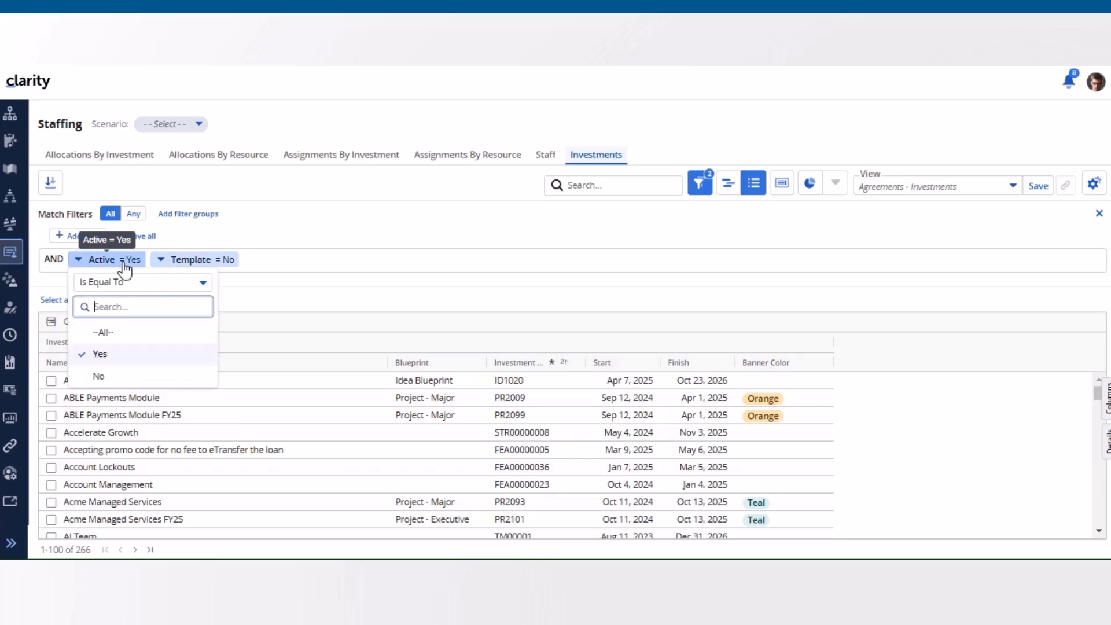
click(123, 330)
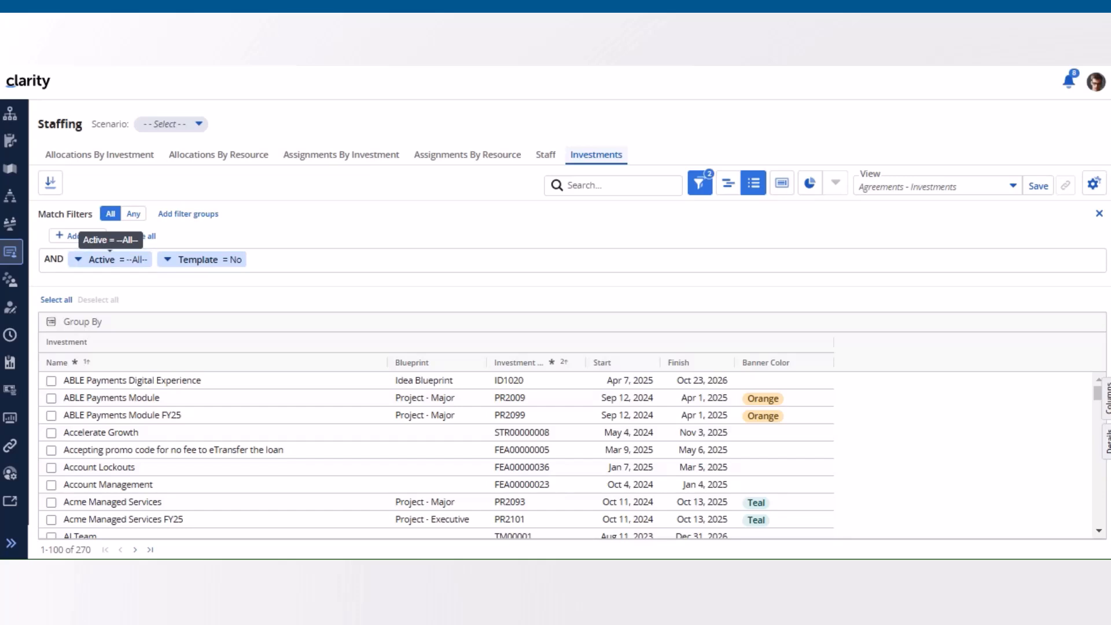
click(241, 384)
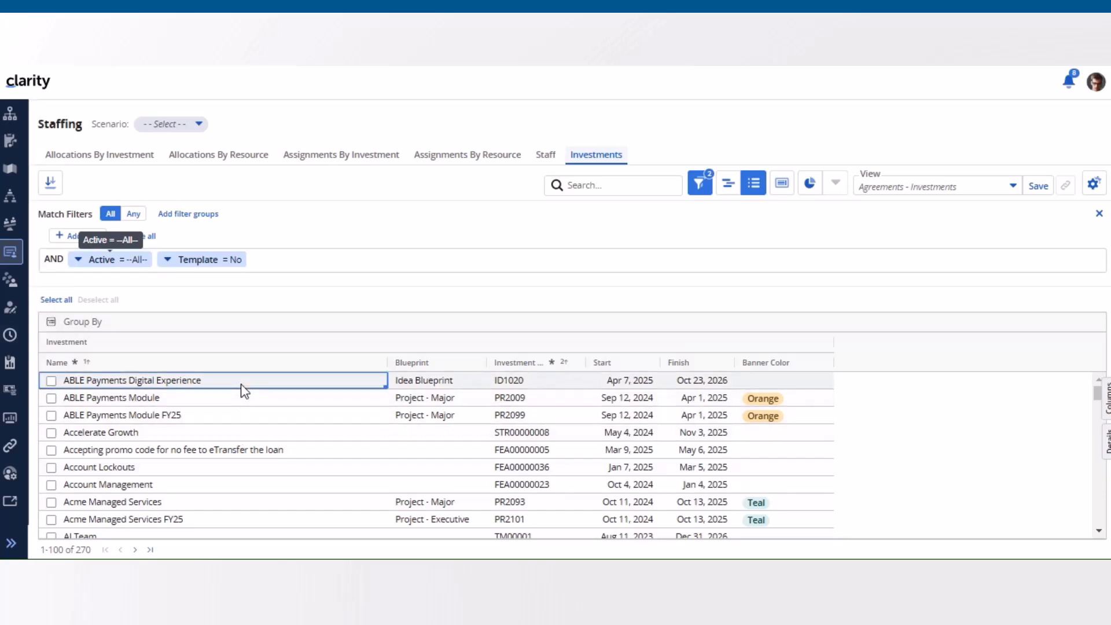
click(1105, 446)
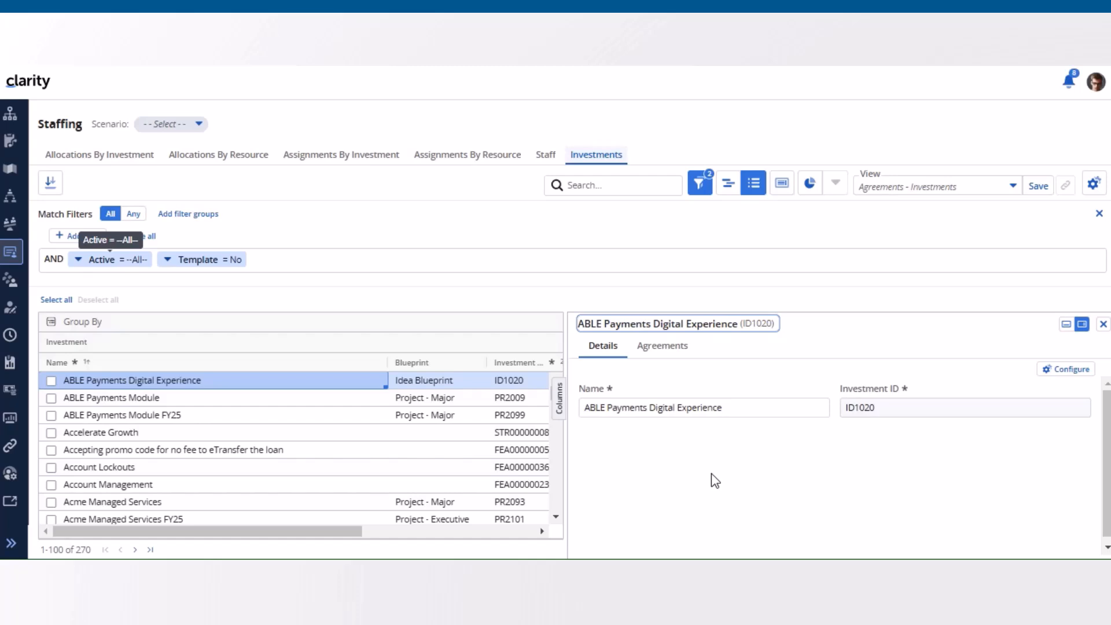
Step: Configure the details flyout to include the Active and Actuals fields below Name and Investment ID
click(1080, 374)
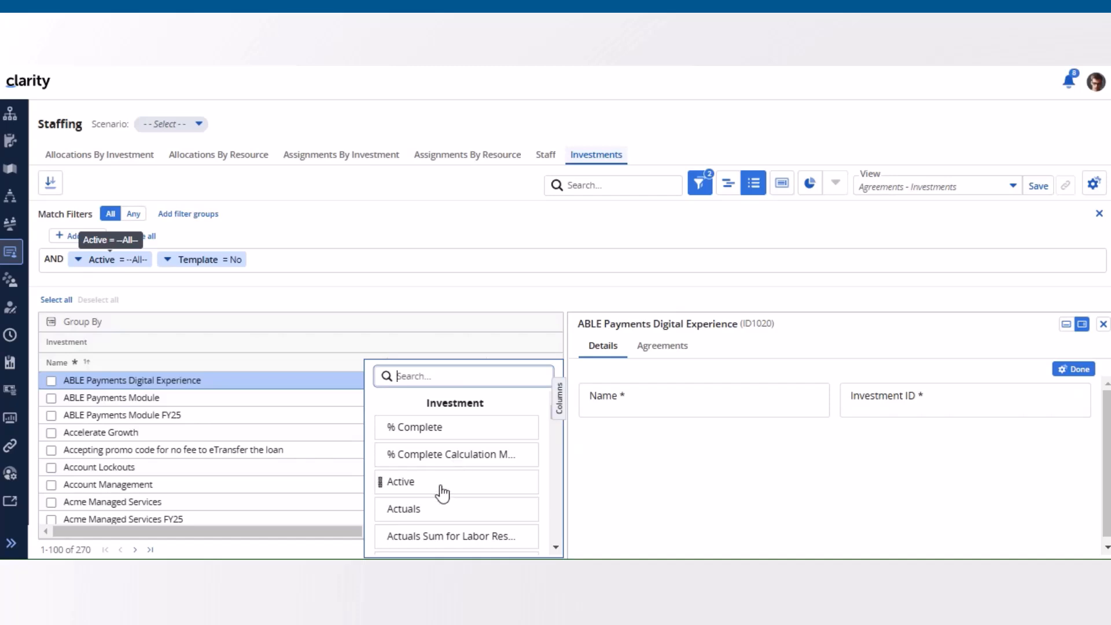
drag(443, 492, 663, 446)
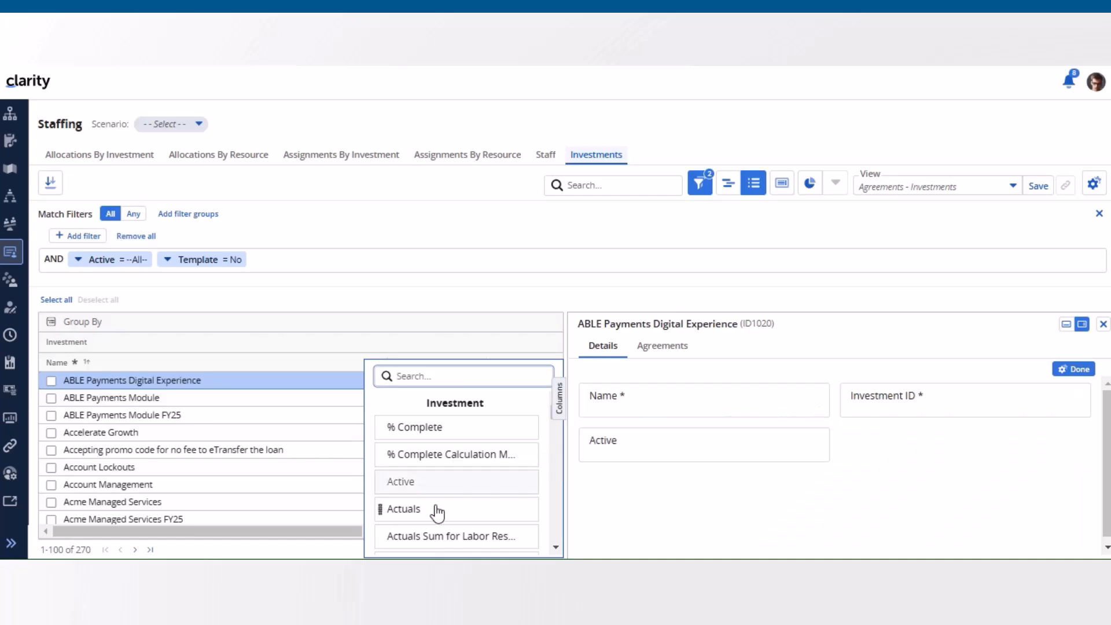
drag(428, 512, 974, 432)
click(1076, 368)
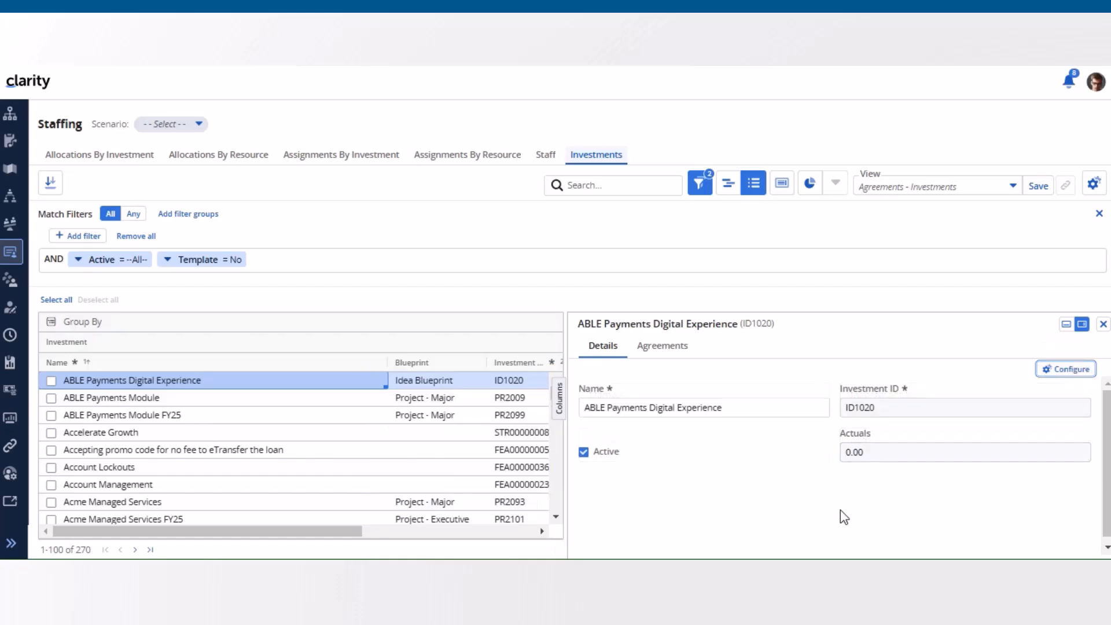
Step: Compare the timeline and grid layouts of the investments, turning Show Only for Selected Periods on and off in the grid
click(728, 183)
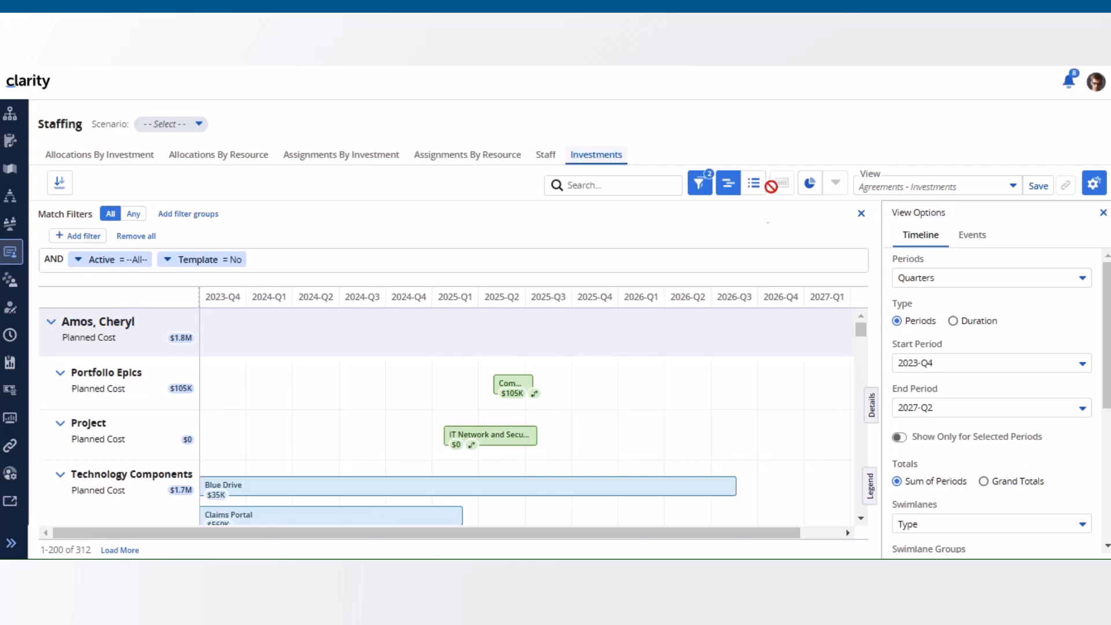
click(753, 183)
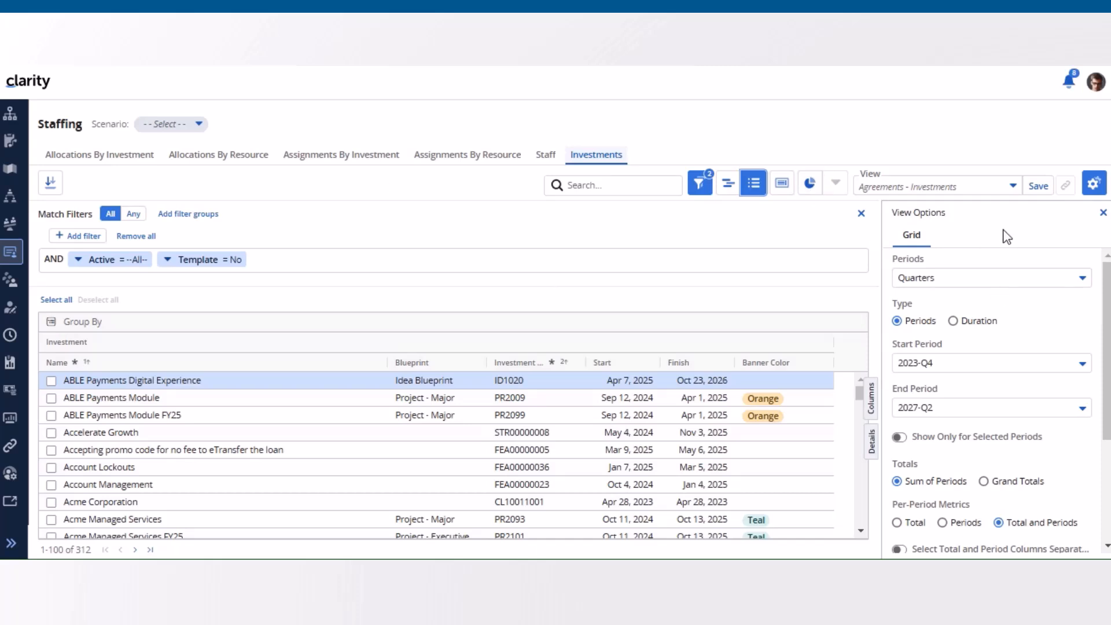
click(904, 445)
click(900, 437)
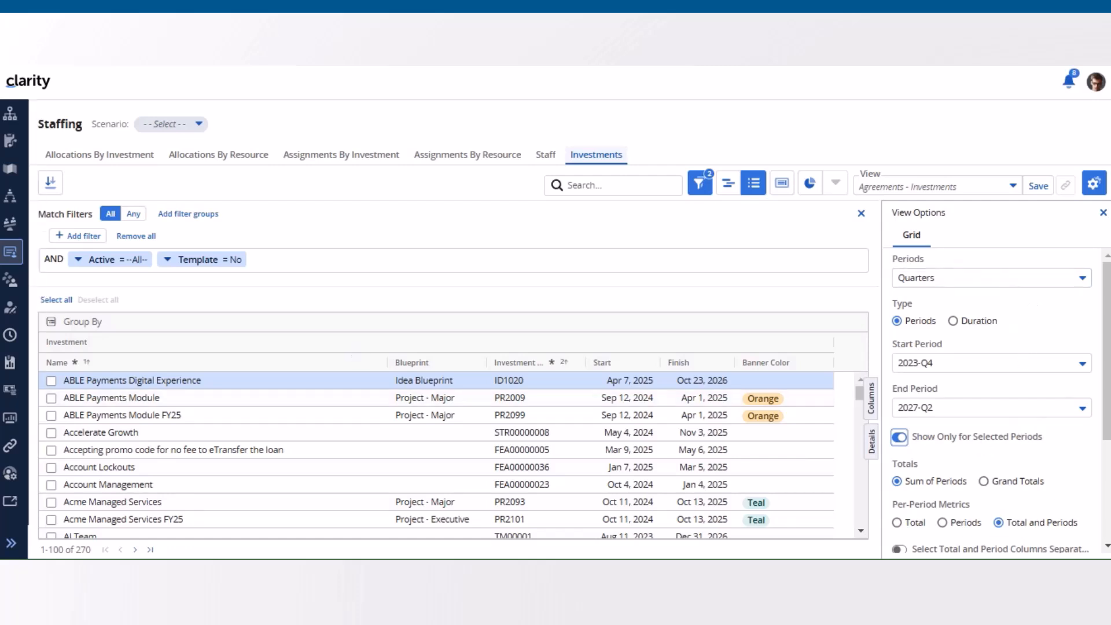
click(899, 438)
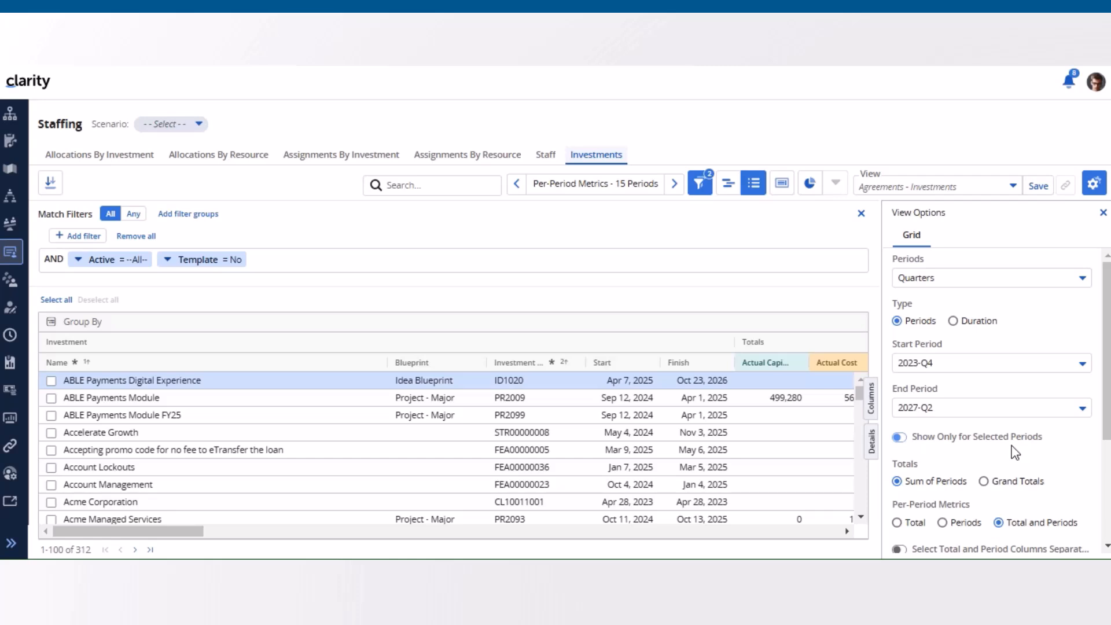
click(727, 183)
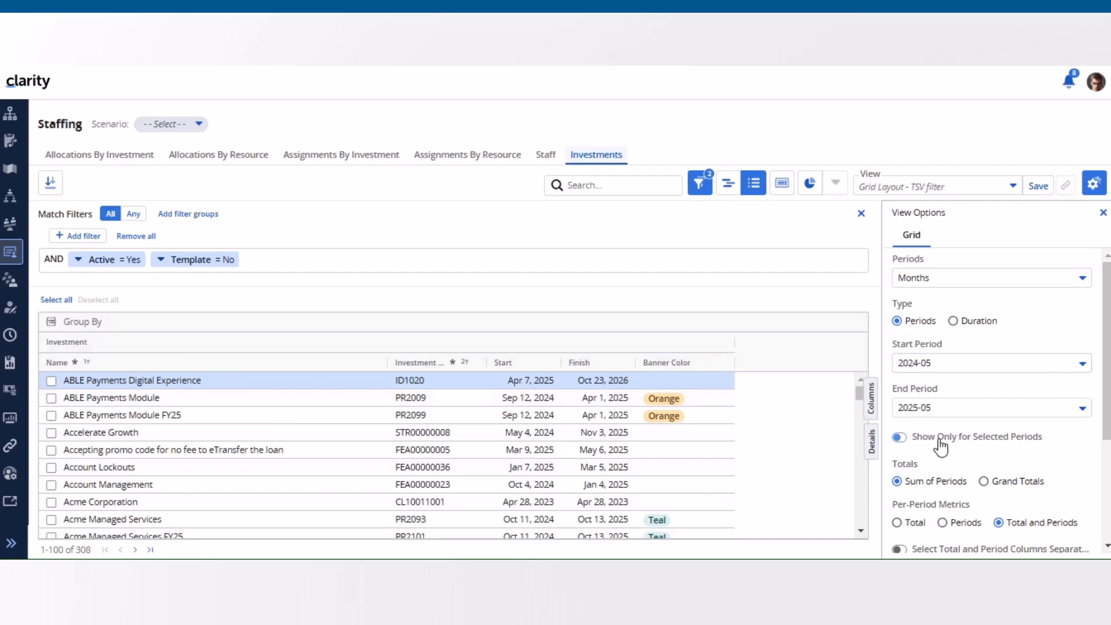
Step: Turn on Show Only for Selected Periods in the Grid Layout - TSV filter and Timeline Layout - TSV filter views and save both
click(902, 438)
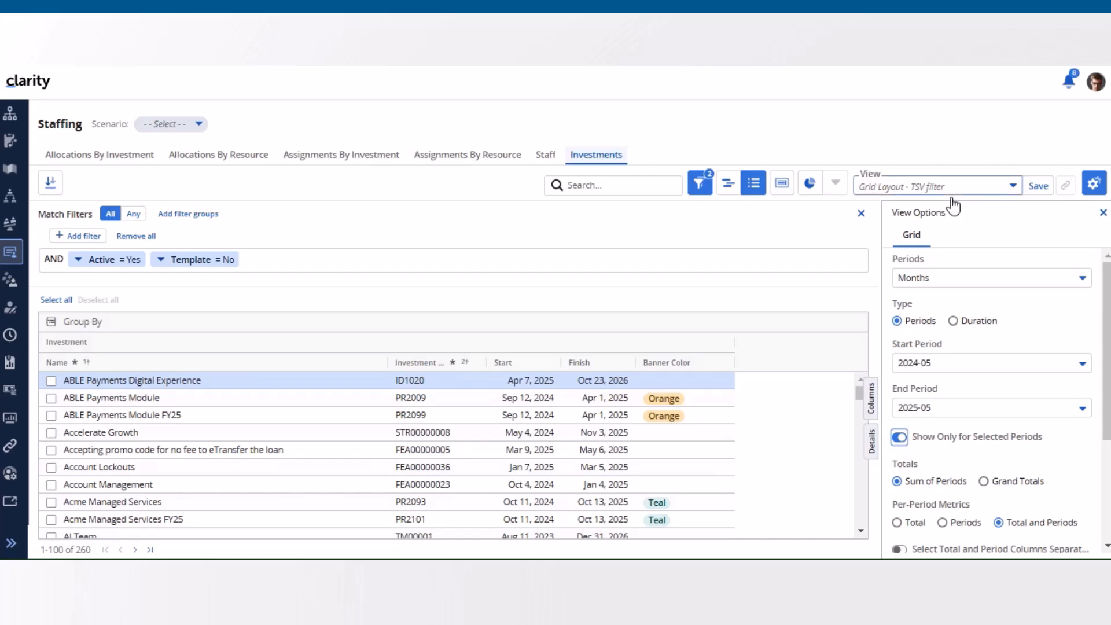
click(1039, 191)
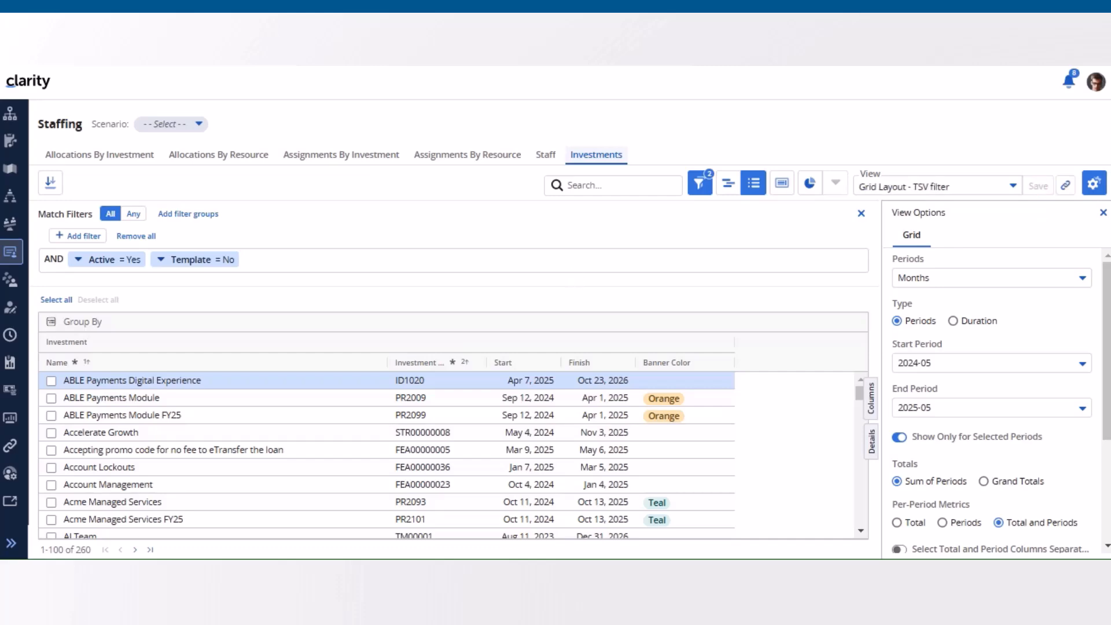
click(728, 183)
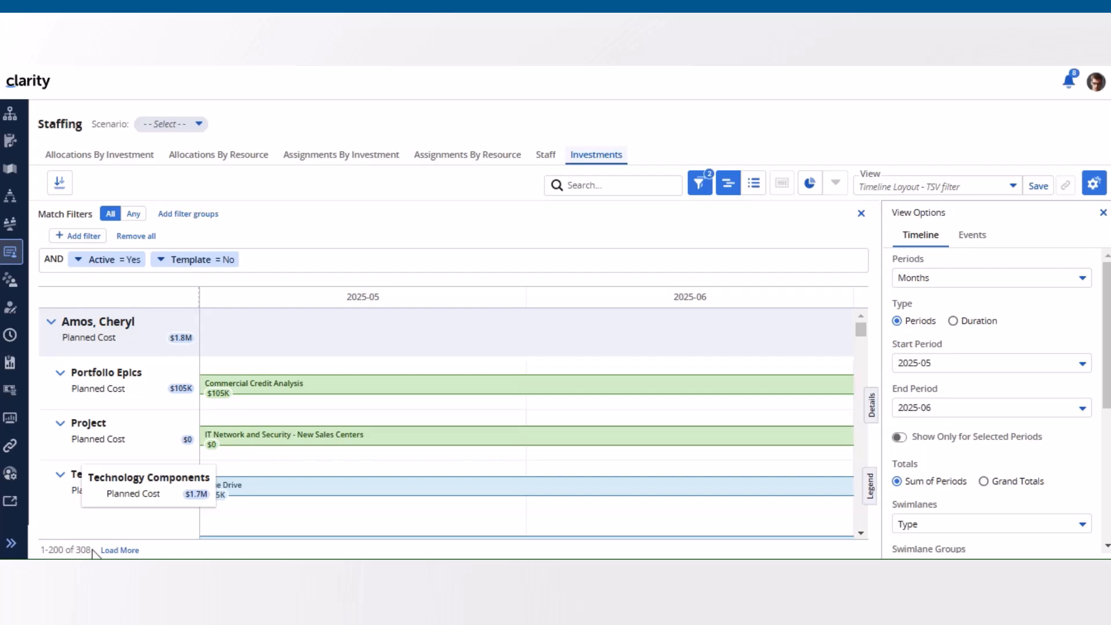
click(900, 438)
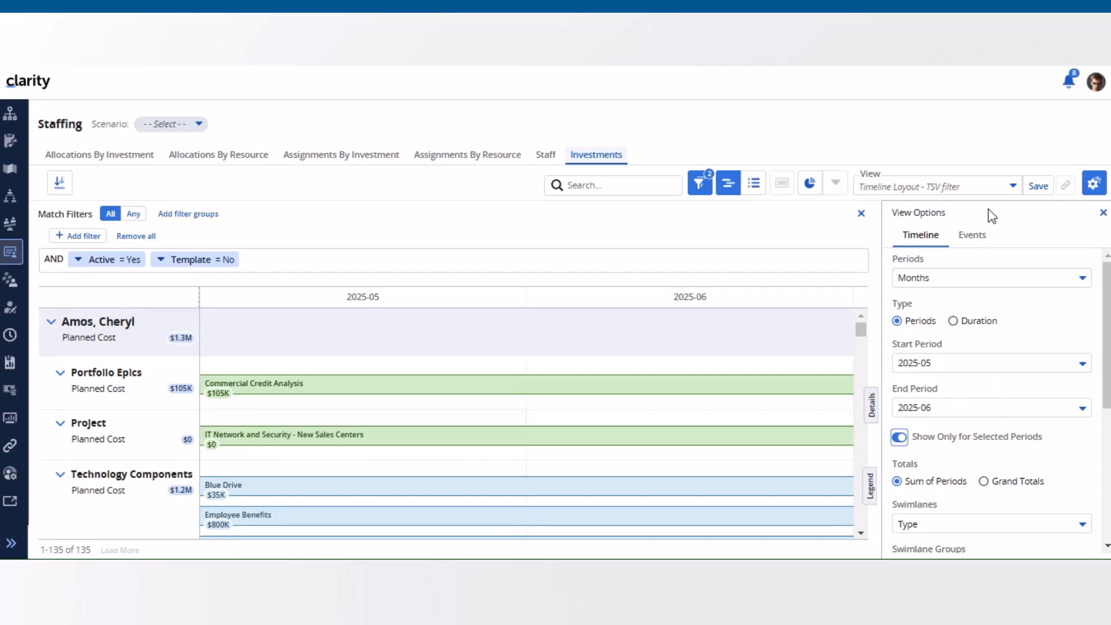
click(1037, 188)
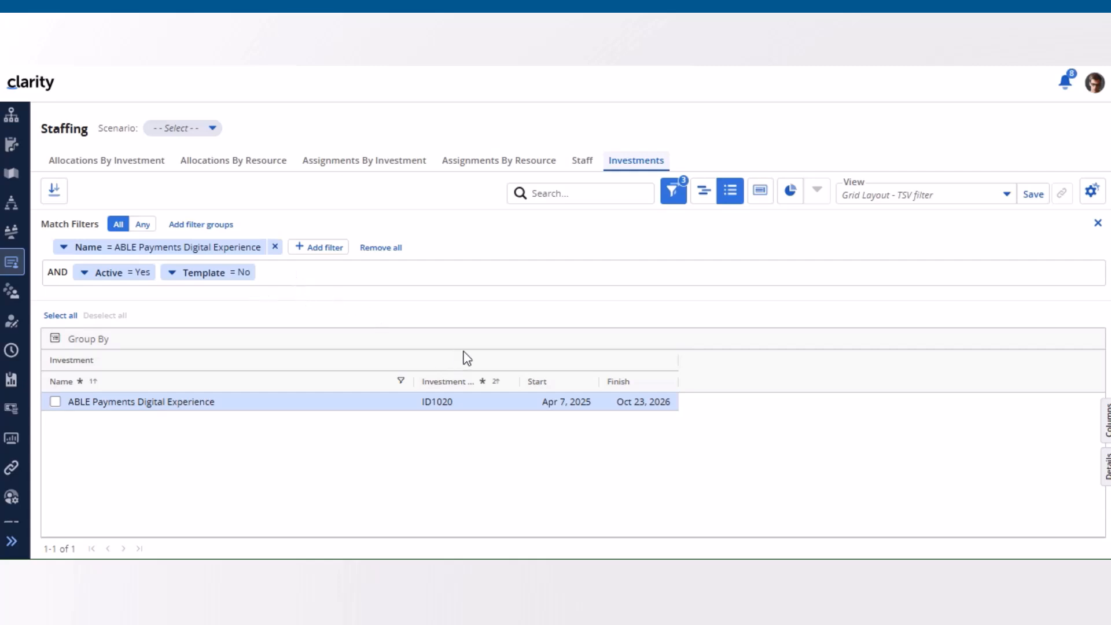
Step: Hide the filter bar above the investments grid and create a scenario named Investments Grid Scenario
click(671, 191)
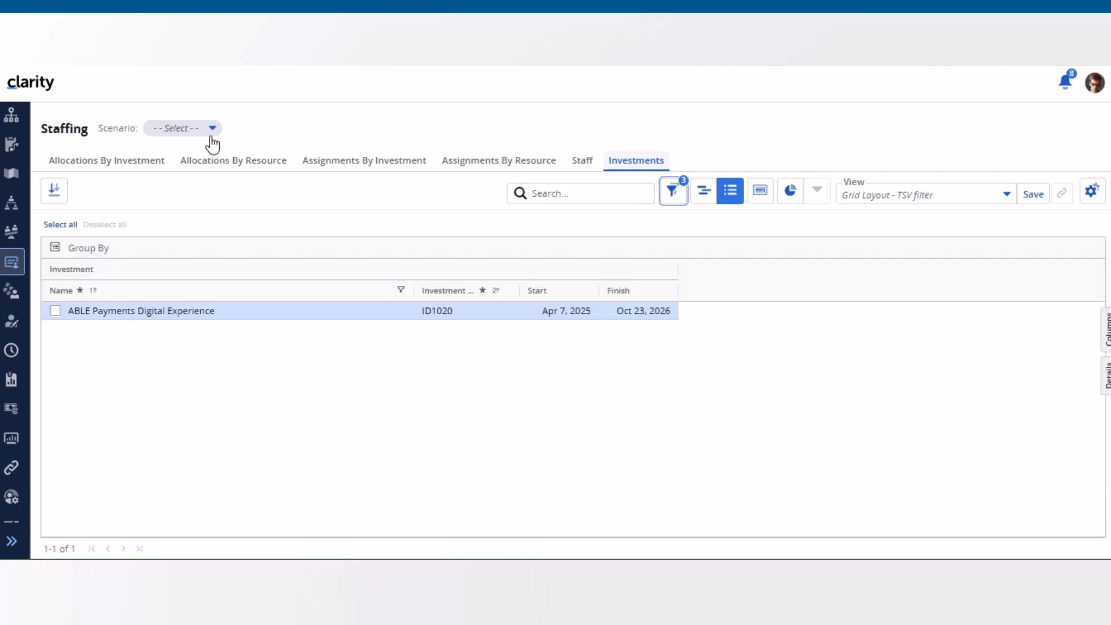
click(213, 129)
click(272, 153)
text(Investments Grid Scenario)
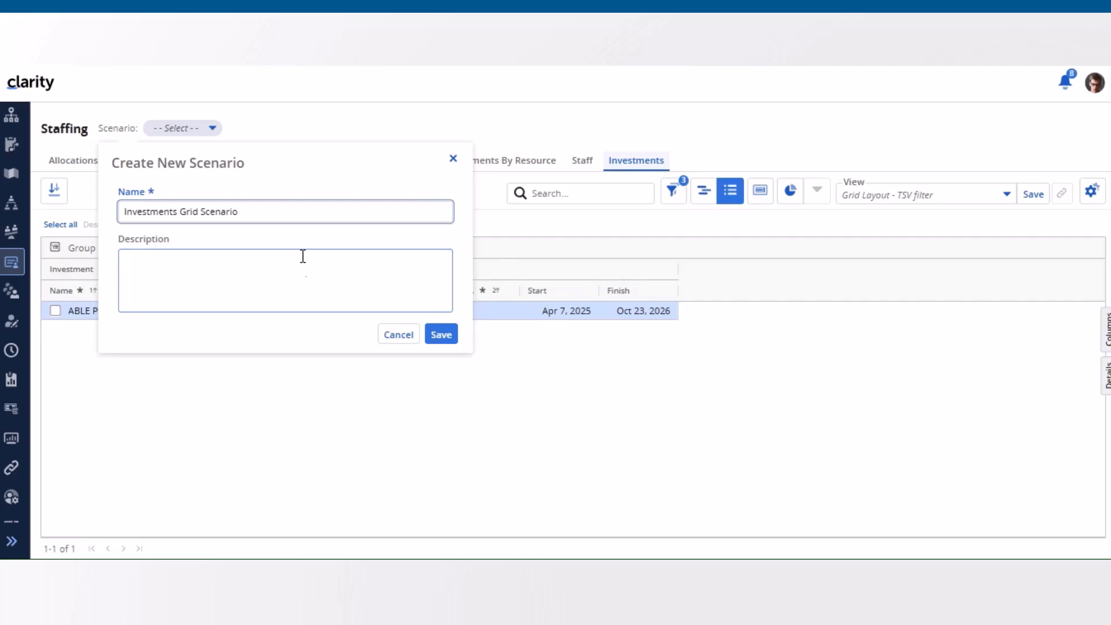
click(441, 339)
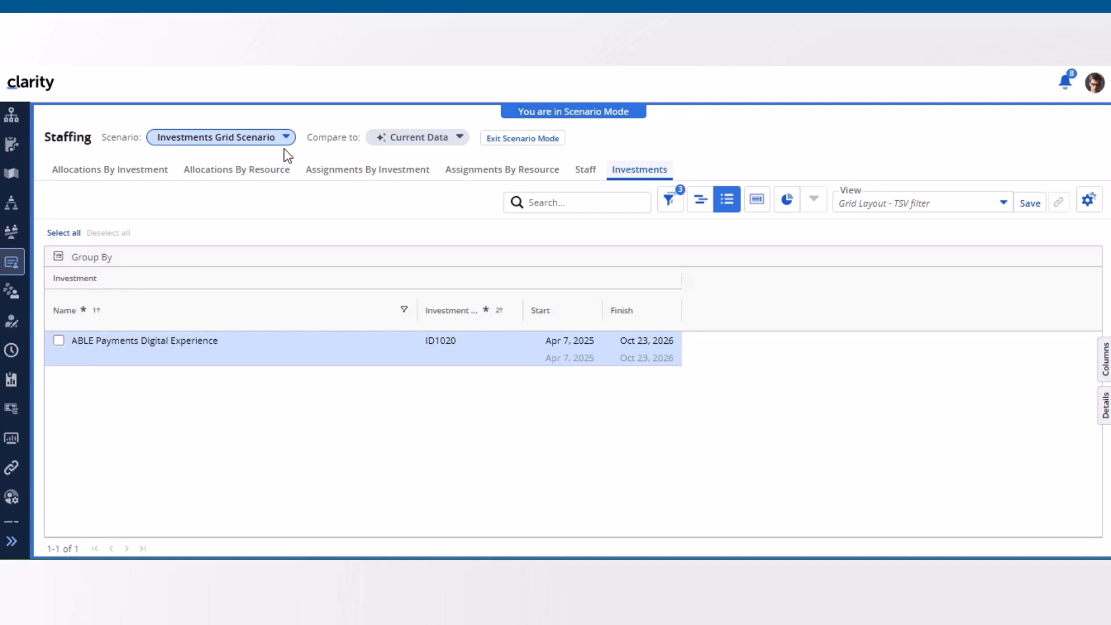
Step: Set the scenario comparison to None and change ABLE Payments Digital Experience's start date to Jun 3, 2025
click(461, 139)
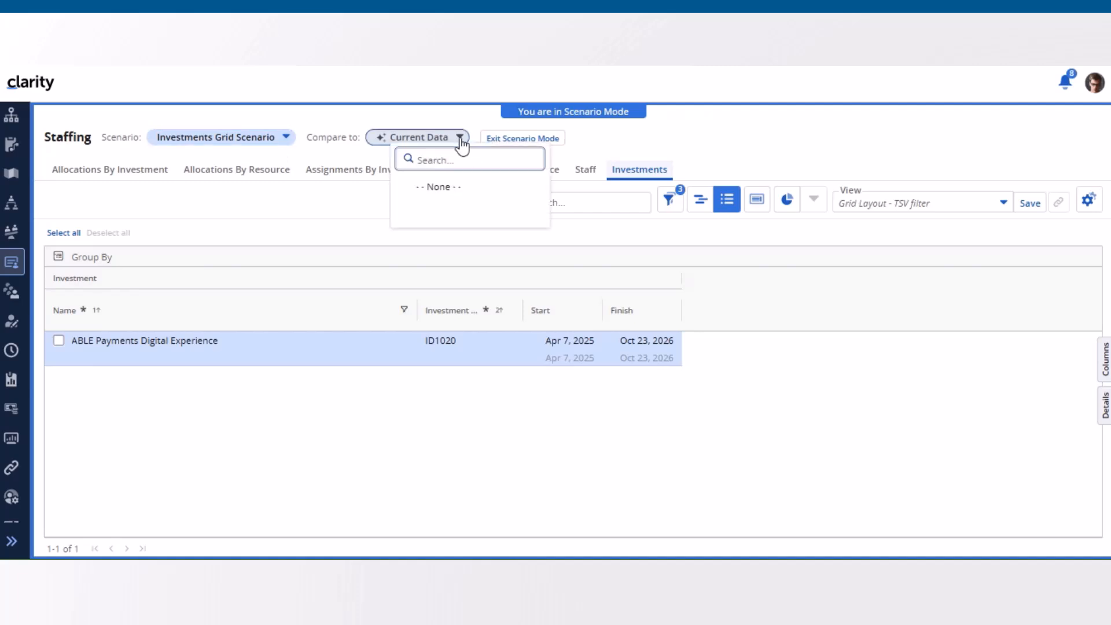
click(453, 187)
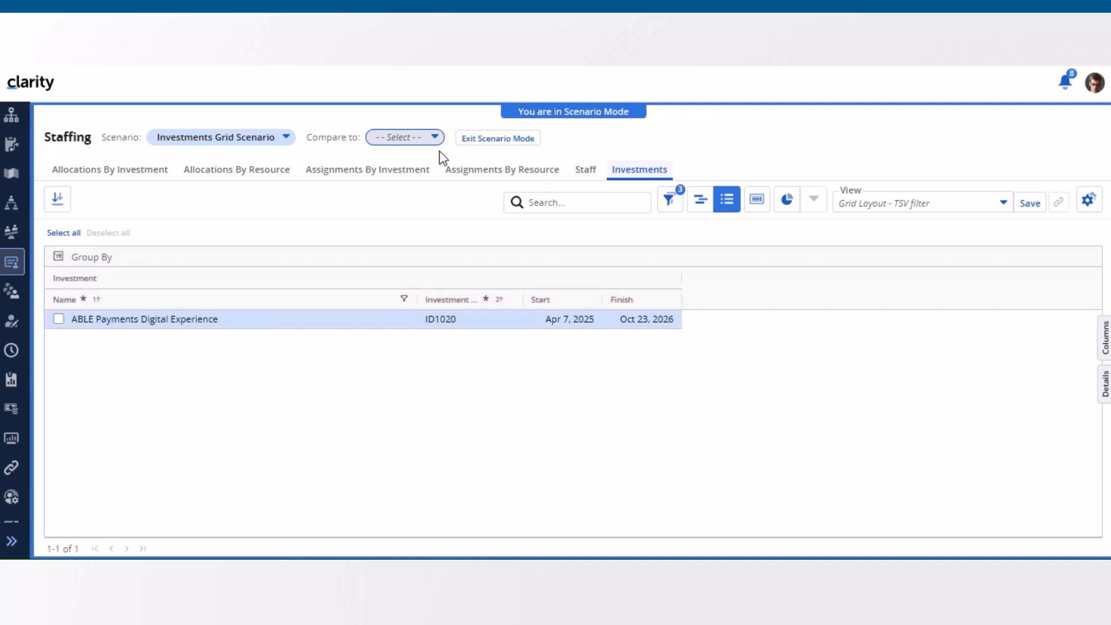
click(562, 319)
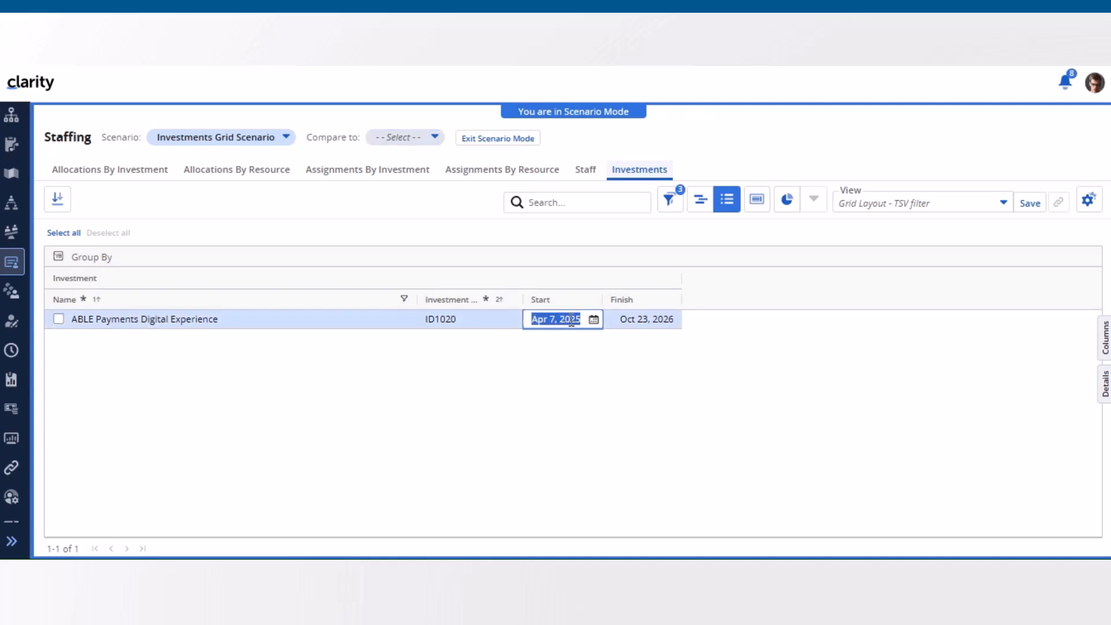
click(593, 321)
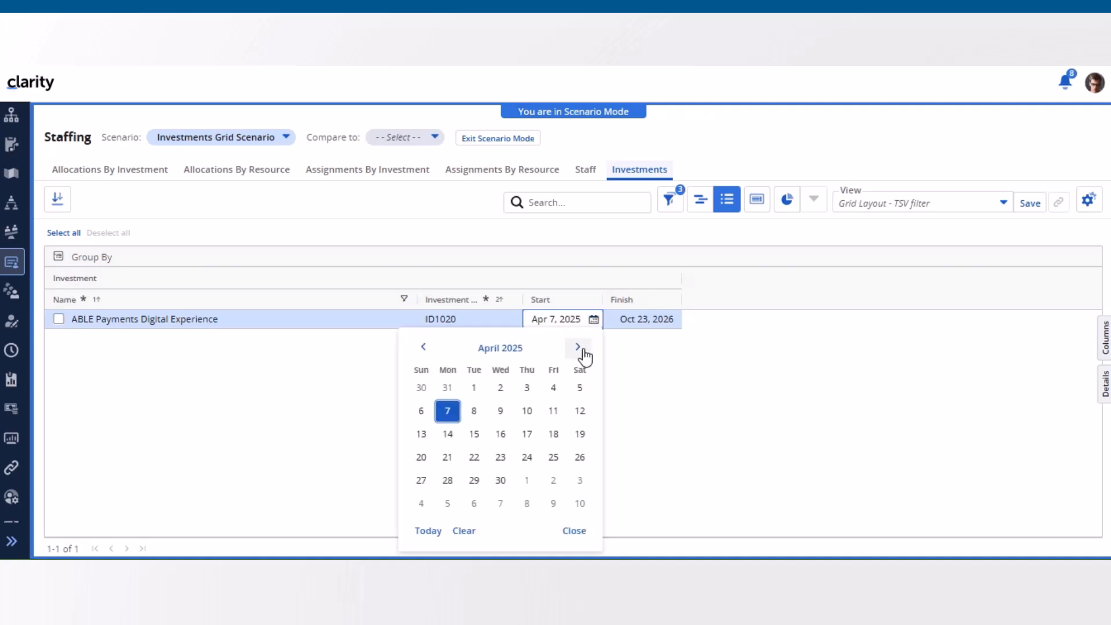
click(578, 348)
click(578, 348)
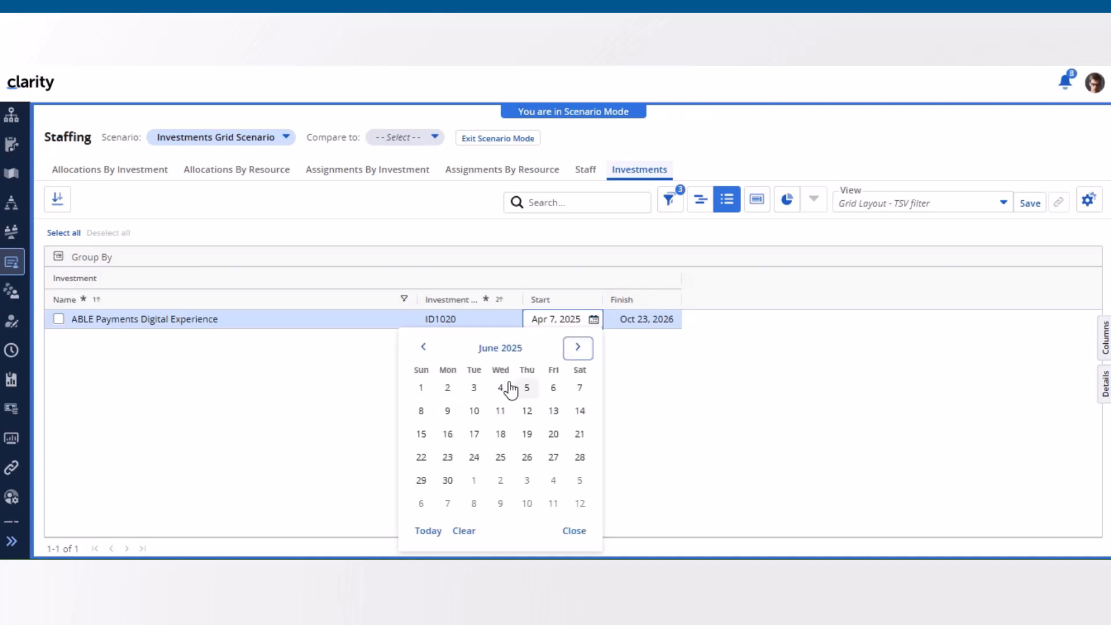
click(474, 389)
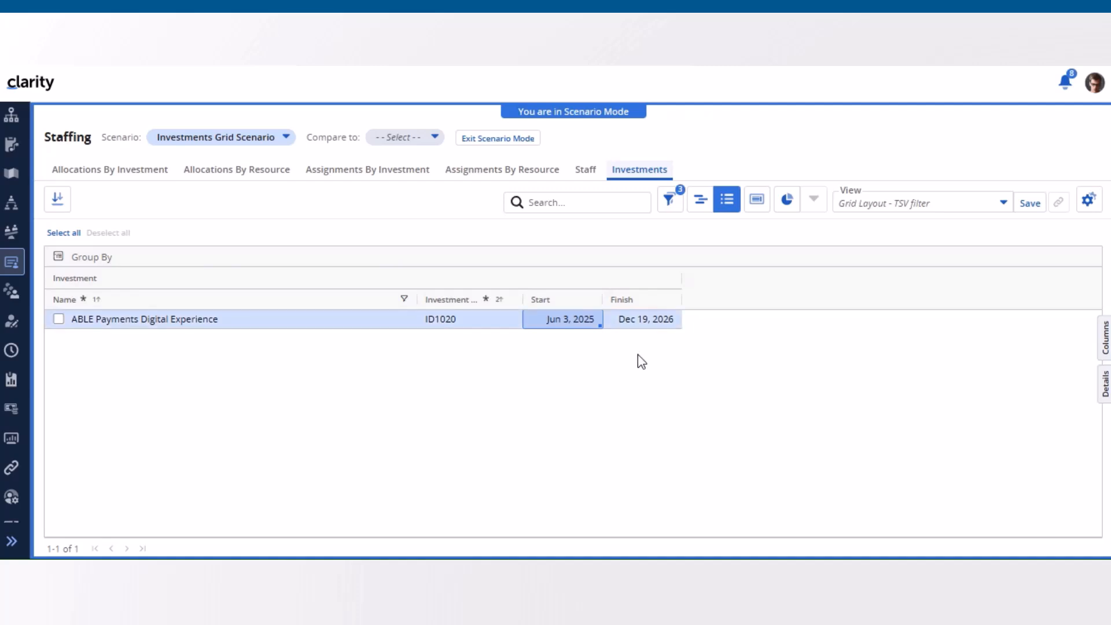
Step: Compare the scenario to Current Data and set the grid's period range from 2025-01 to 2026-01
click(437, 139)
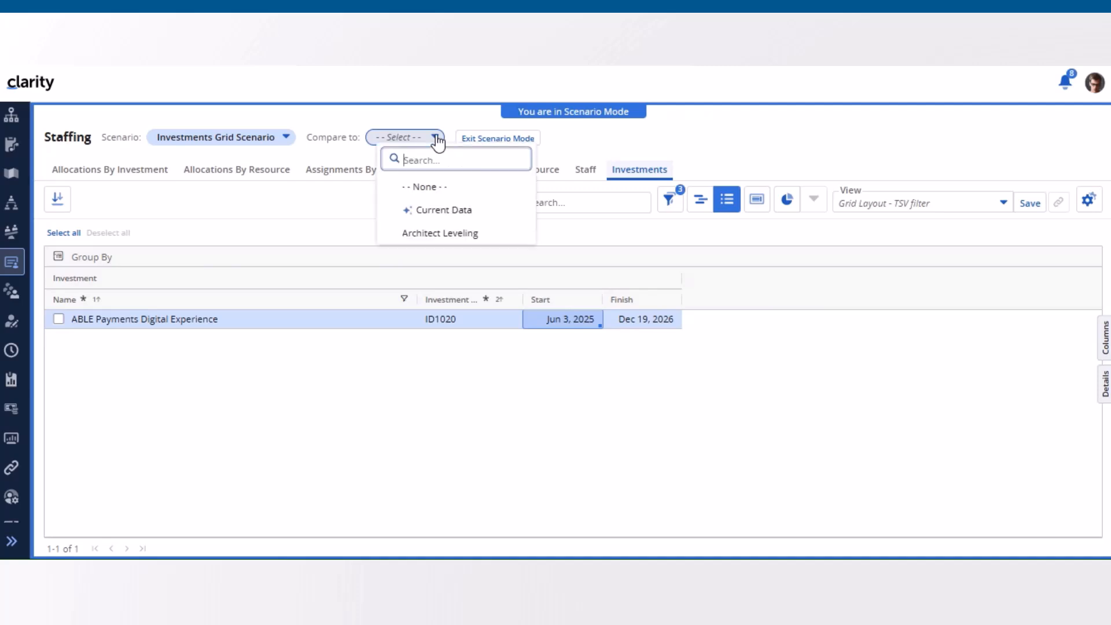
click(438, 213)
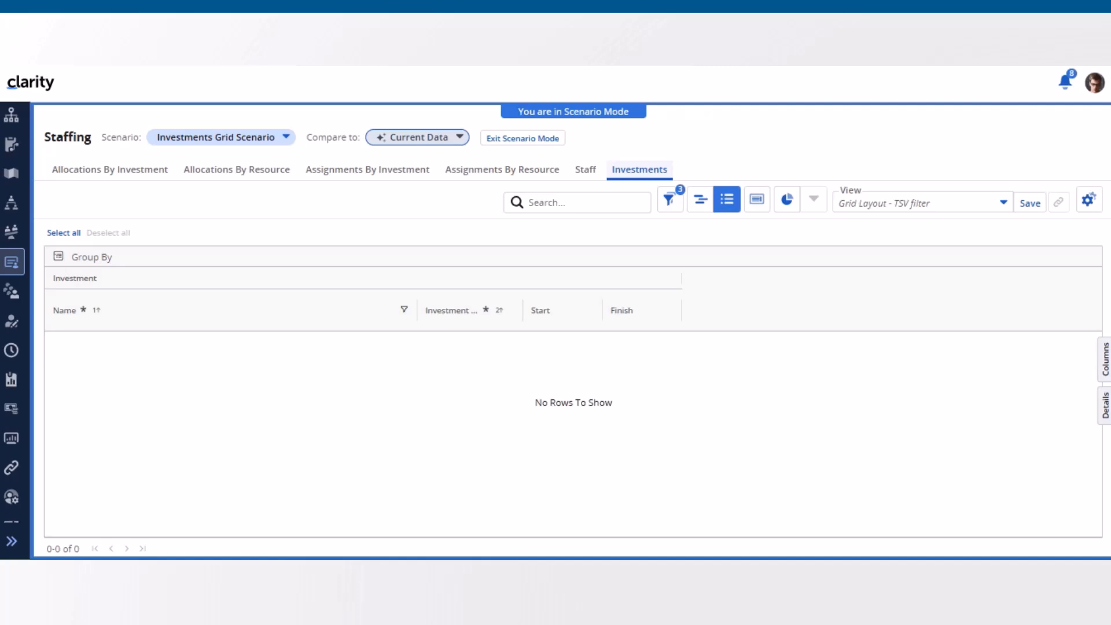
click(1088, 200)
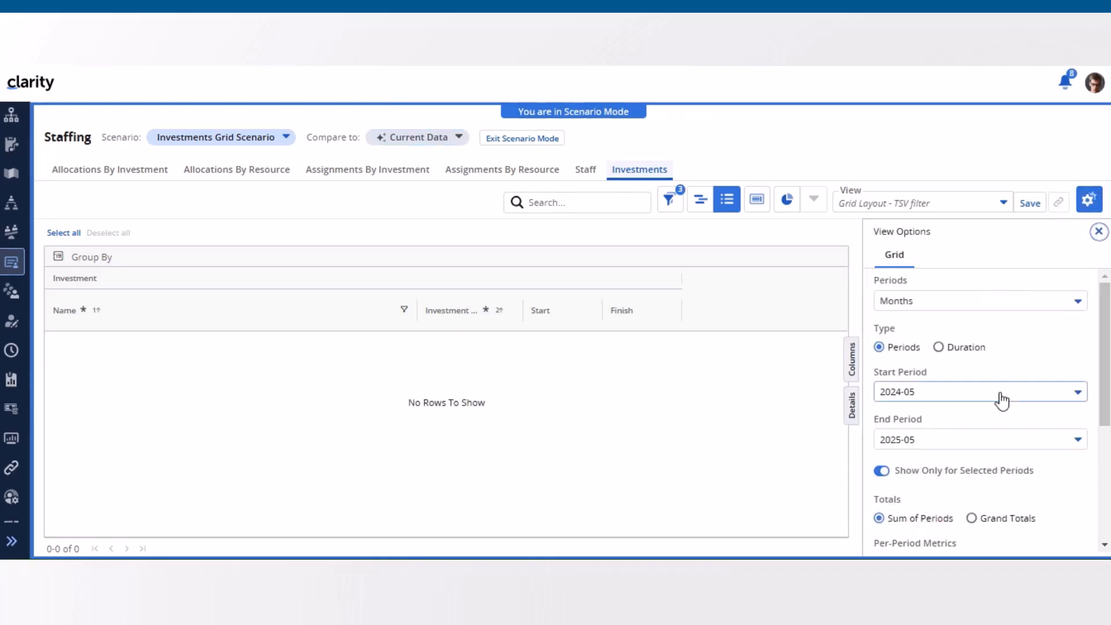
click(1002, 400)
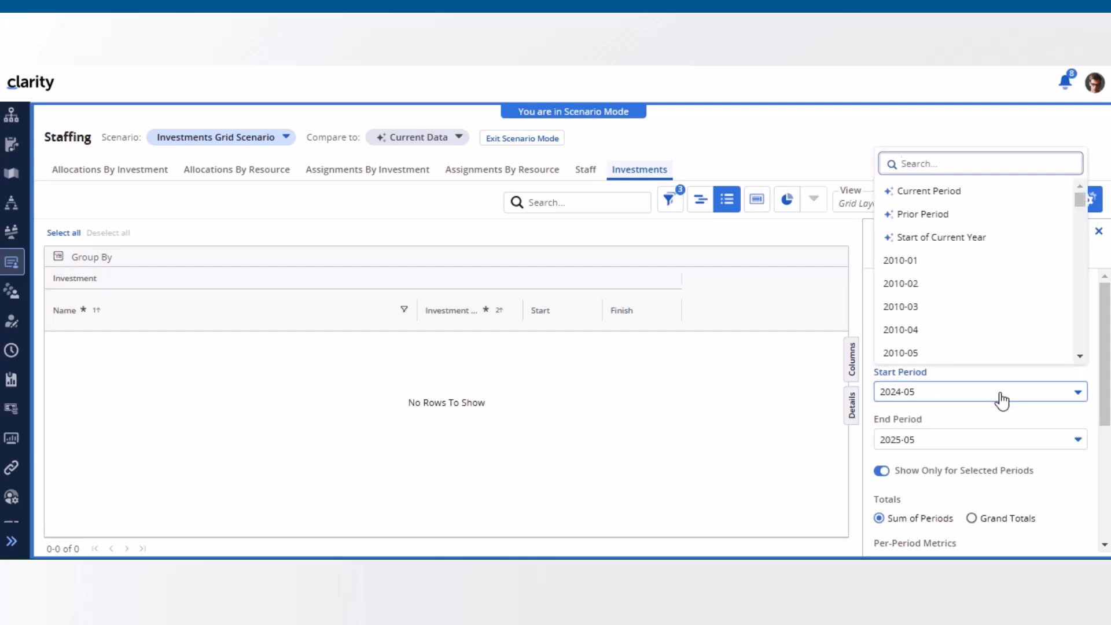
text(2025)
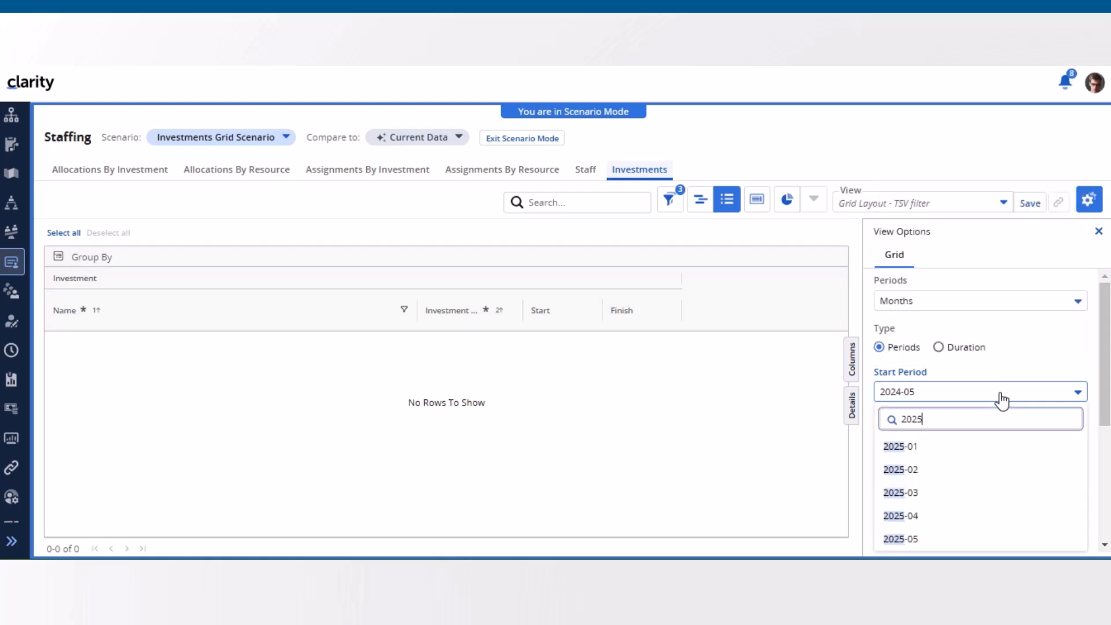
click(978, 446)
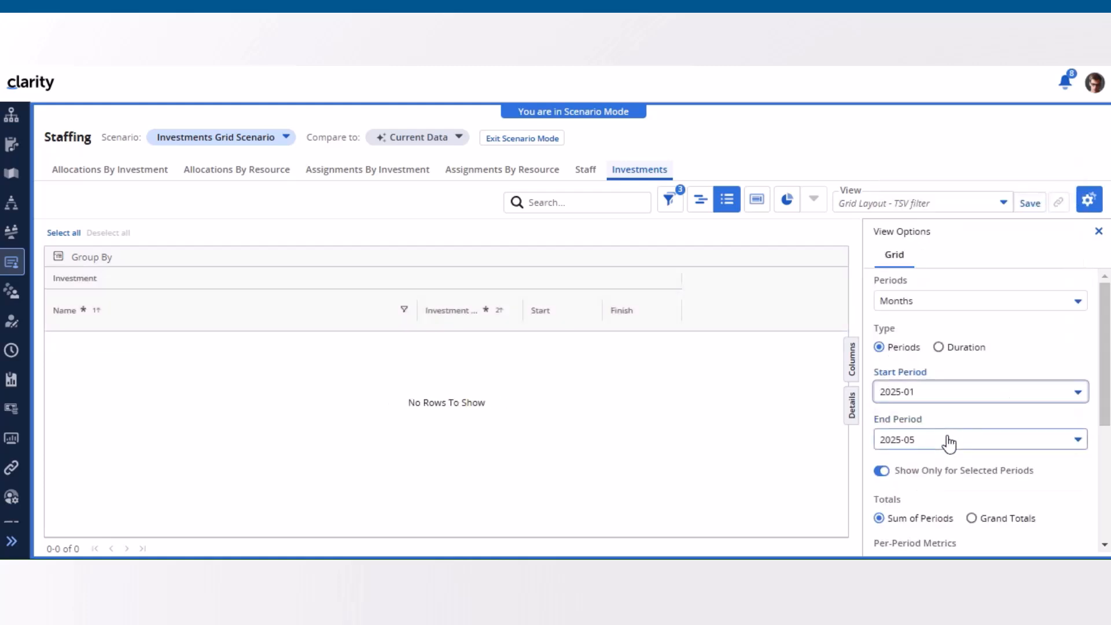
click(949, 443)
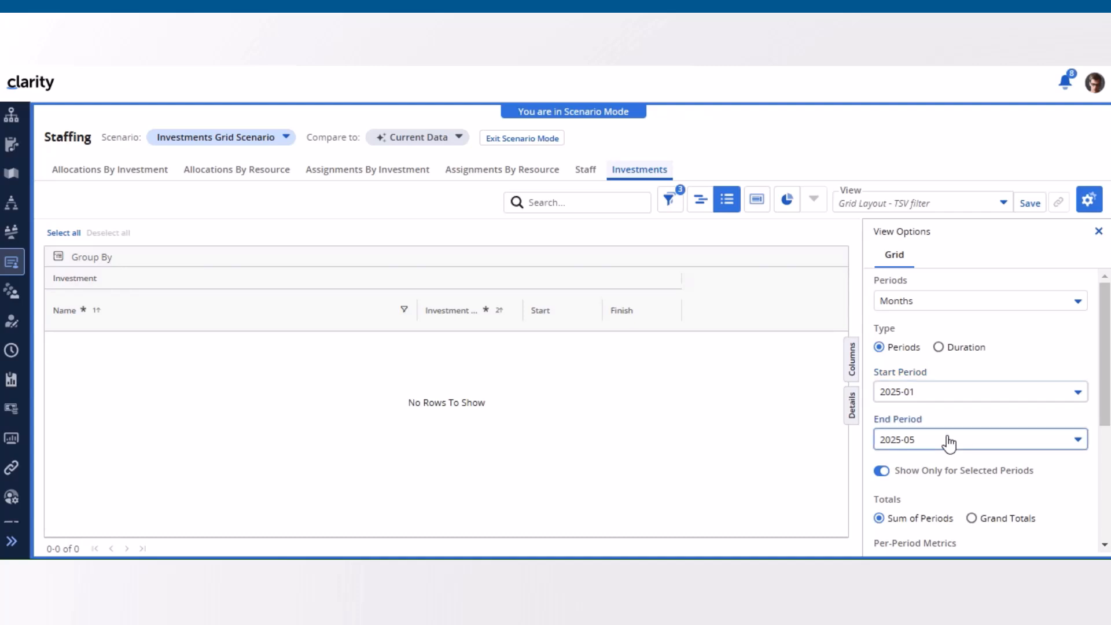
text(2026)
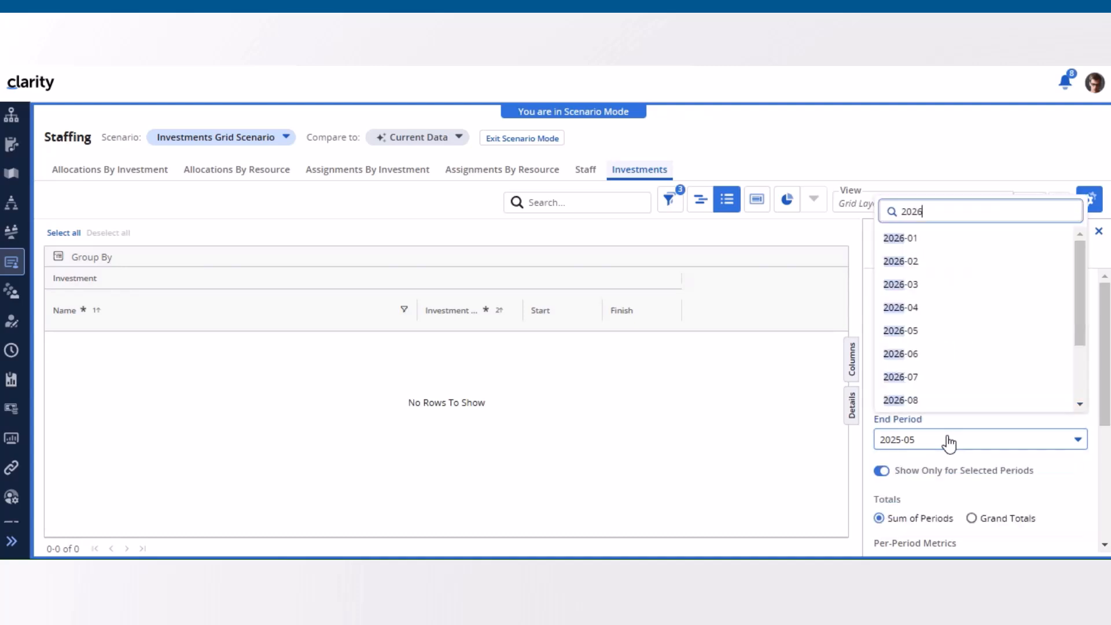
click(919, 247)
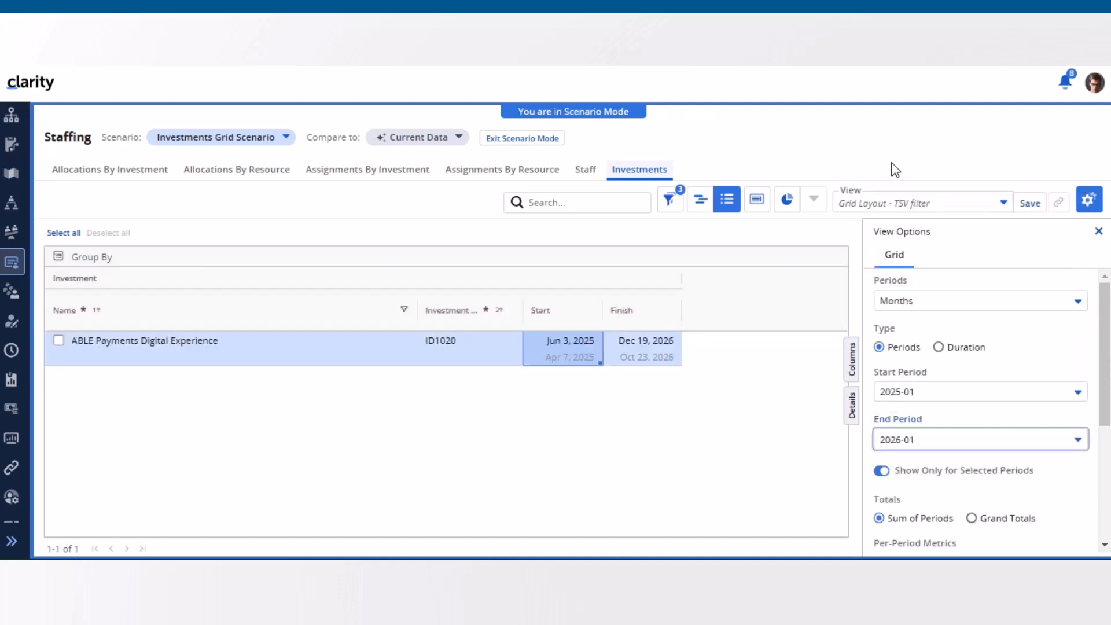
click(1098, 231)
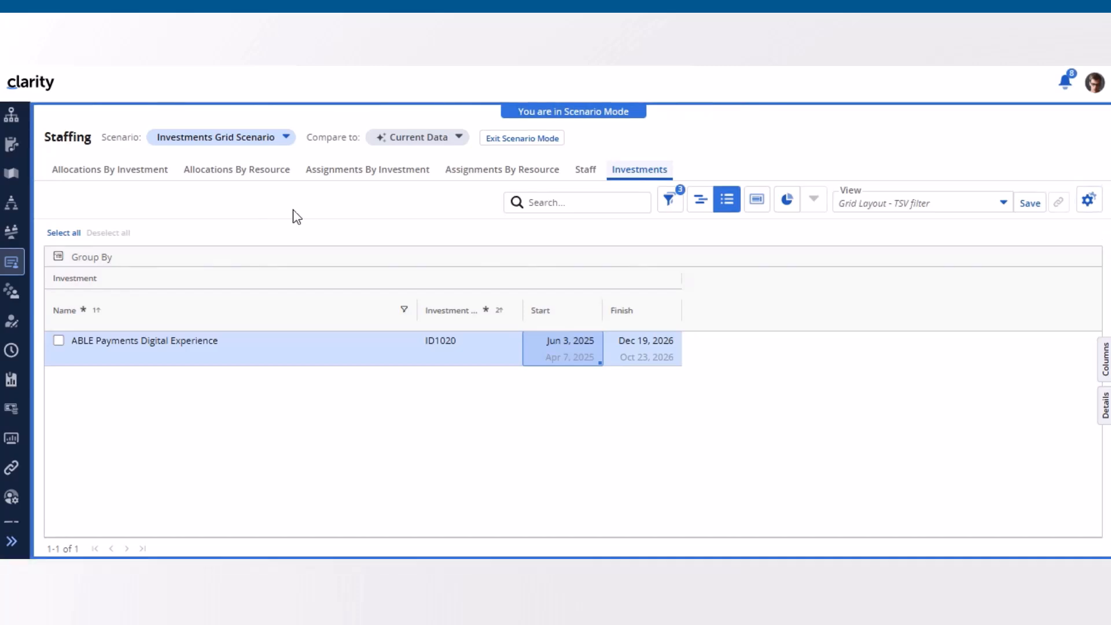
Step: Switch the scenario comparison to None and back to Current Data
click(464, 140)
click(456, 186)
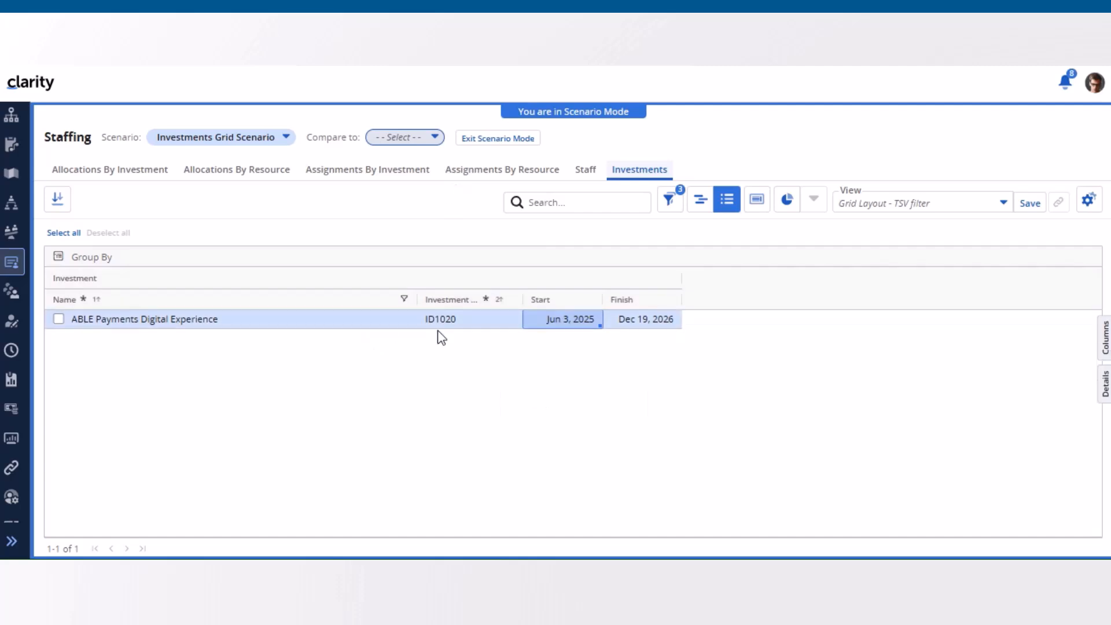
click(438, 140)
click(437, 209)
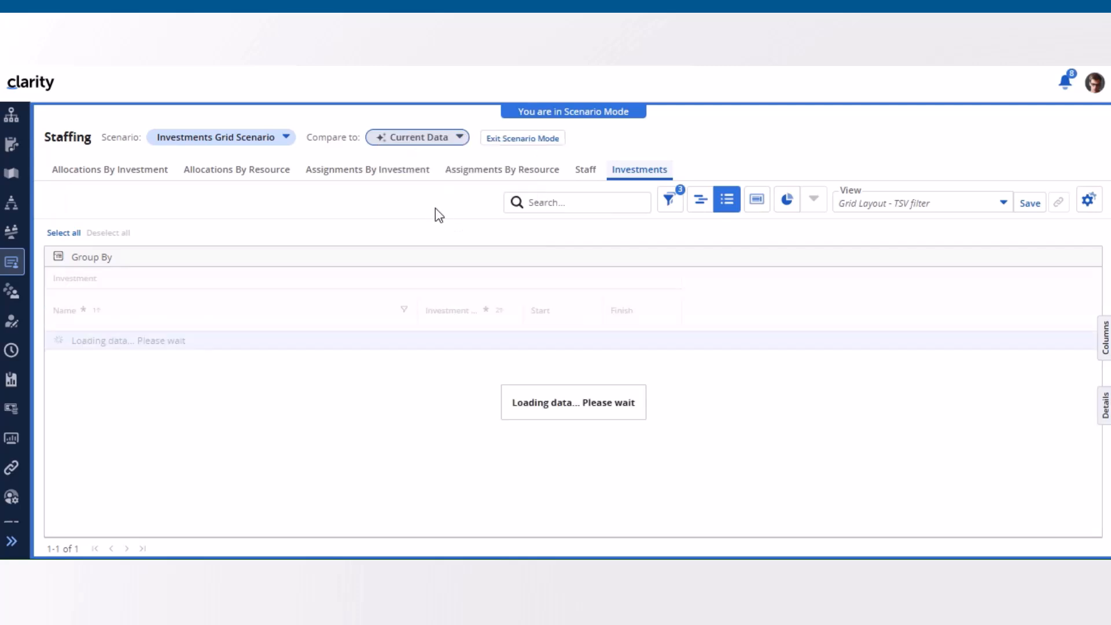
Step: Review the available scenario comparison choices without changing the selection, and exit scenario mode
click(462, 139)
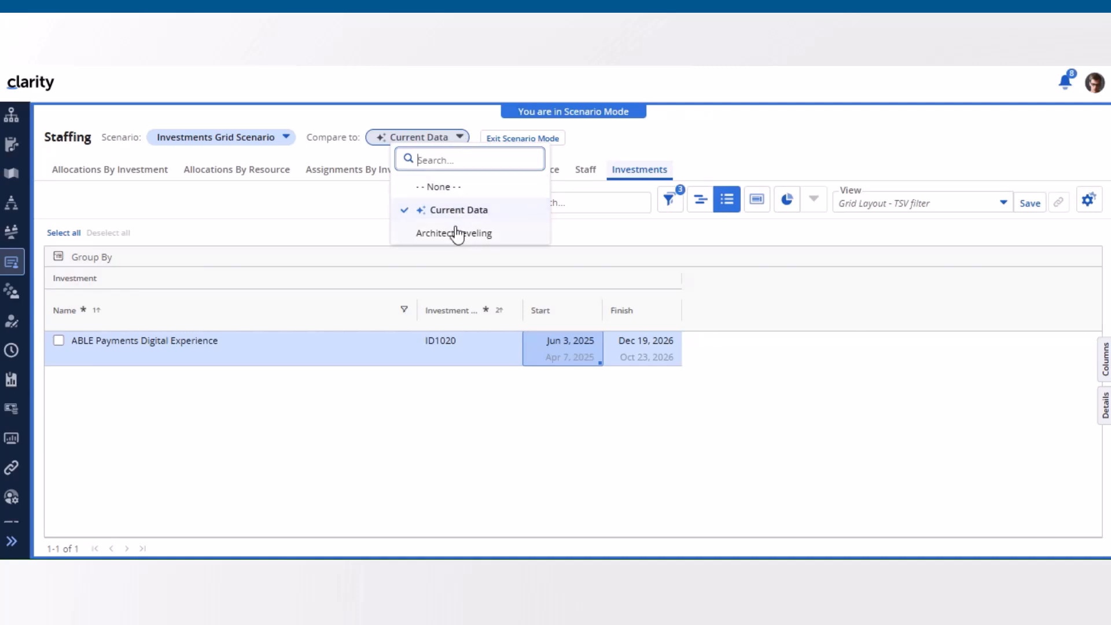
click(677, 137)
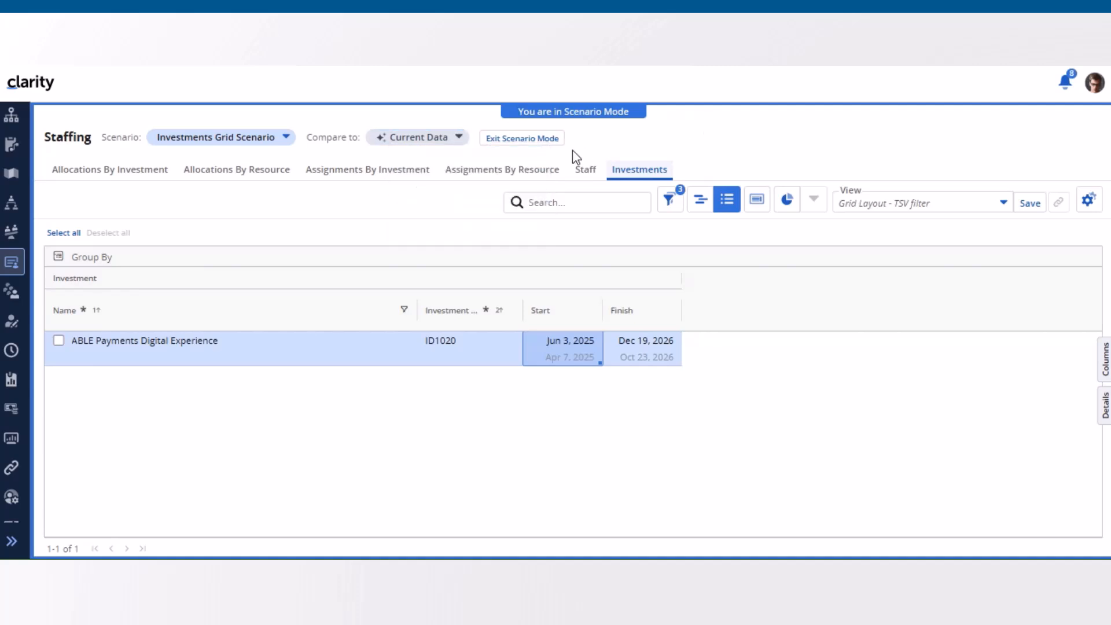
click(542, 140)
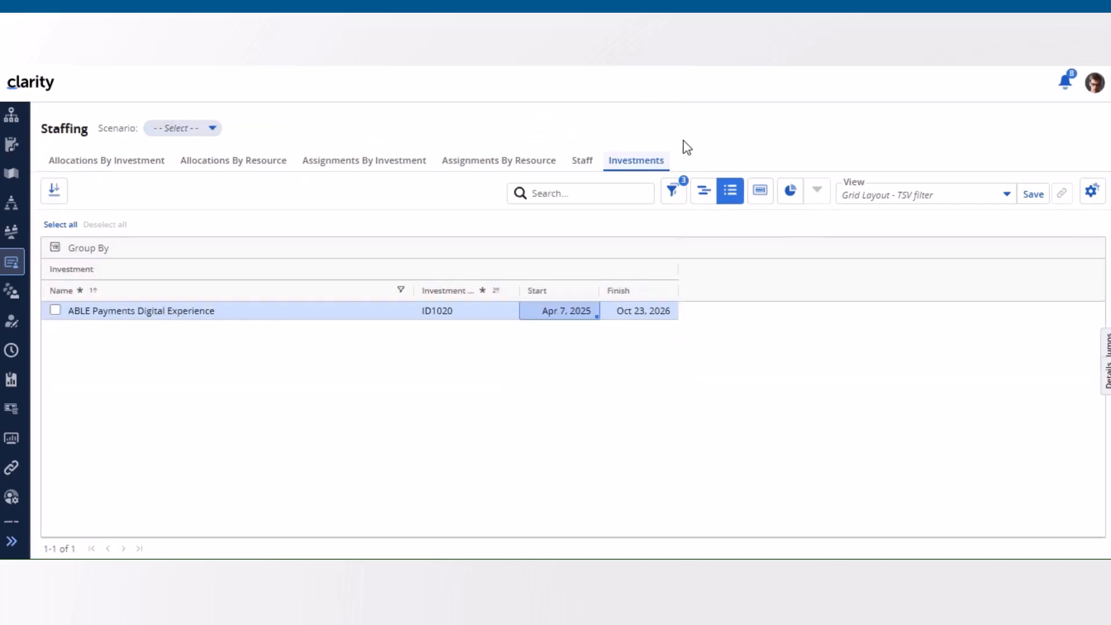